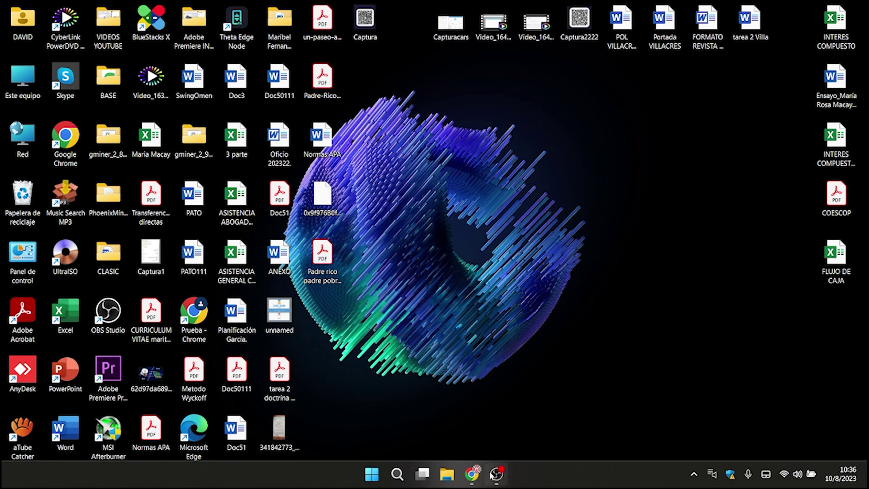
- Restore the Chrome window showing the Yahoo Mail inbox
click(473, 473)
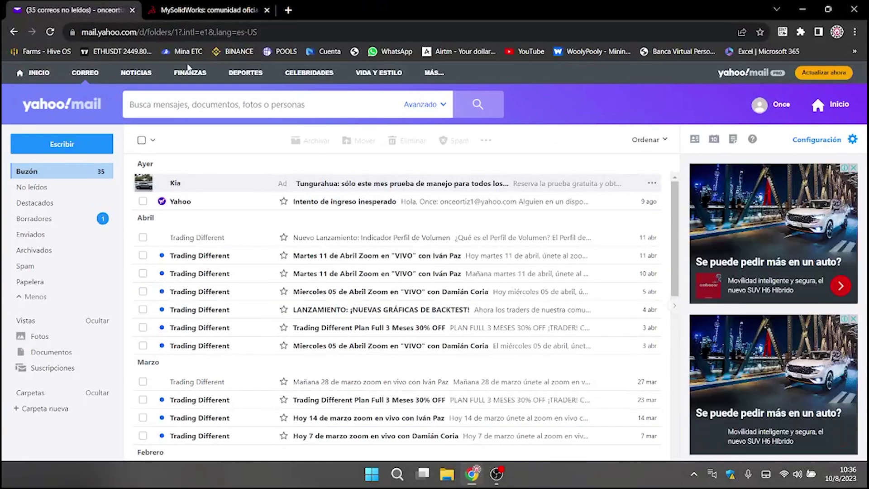
- Switch between the Yahoo Mail and MySolidWorks tabs, ending on MySolidWorks
click(208, 5)
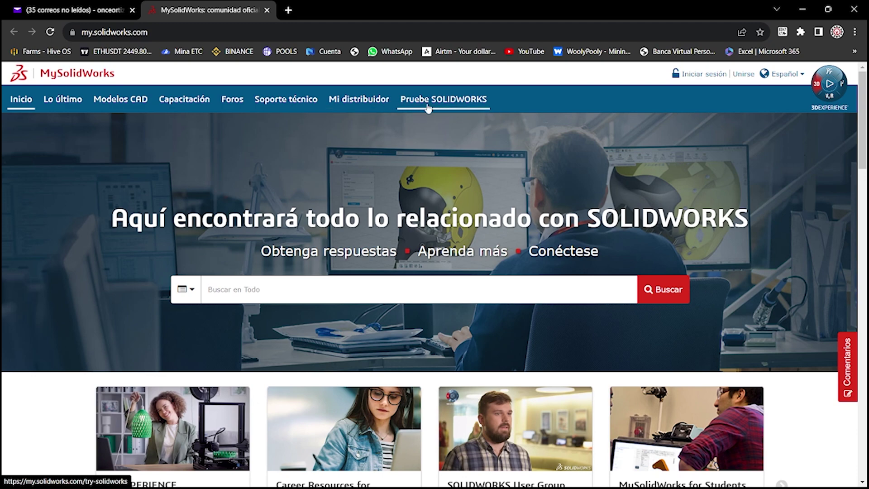
click(70, 5)
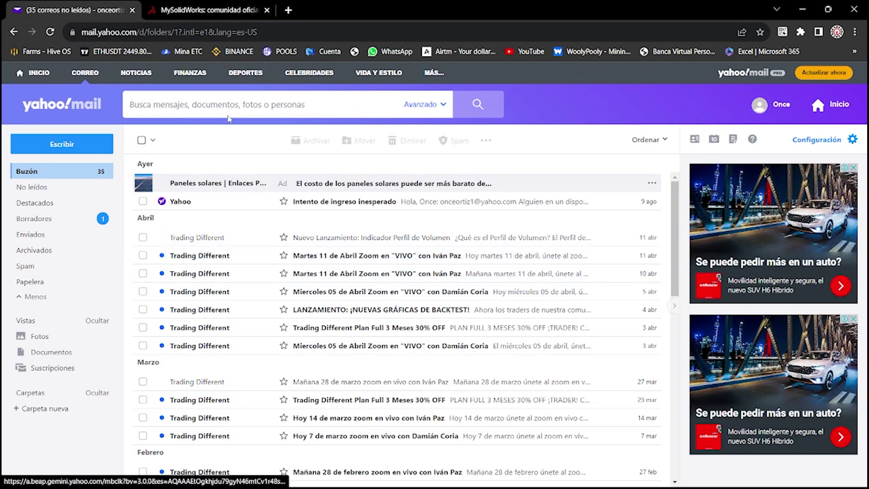
click(223, 5)
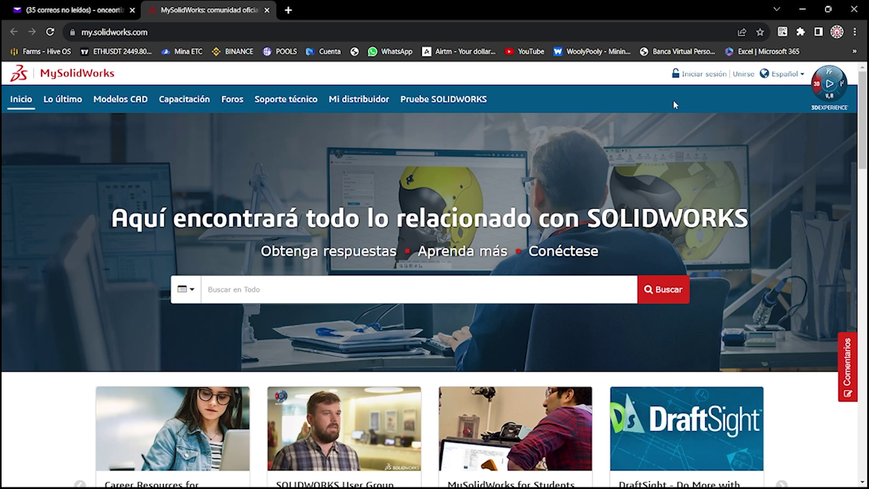
- Continue to the 3DEXPERIENCE login, accept all cookies, and open the new-ID registration form
click(692, 75)
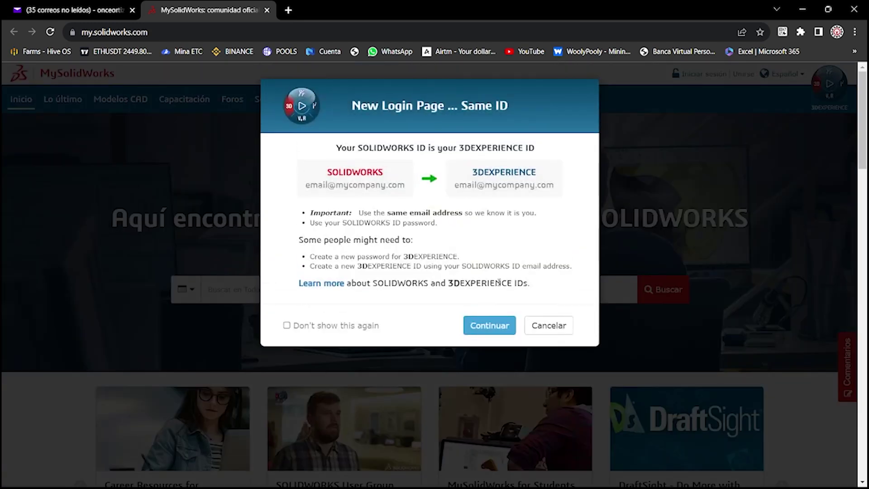
click(482, 335)
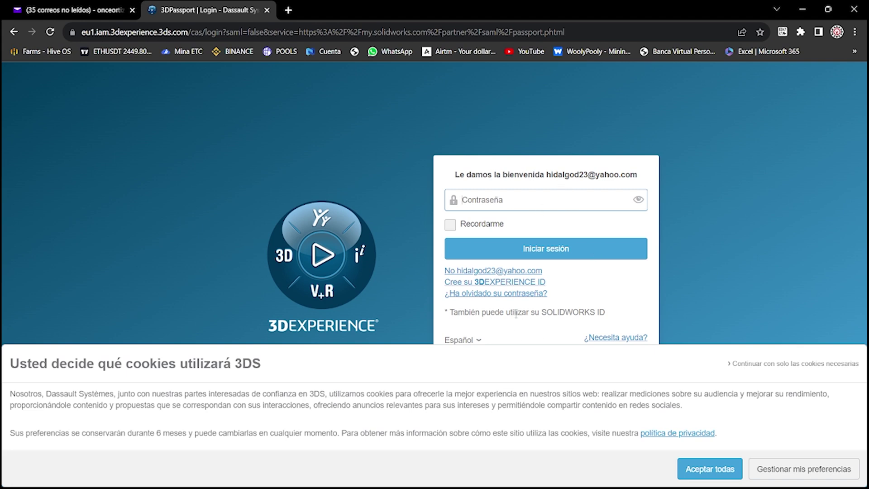
click(709, 469)
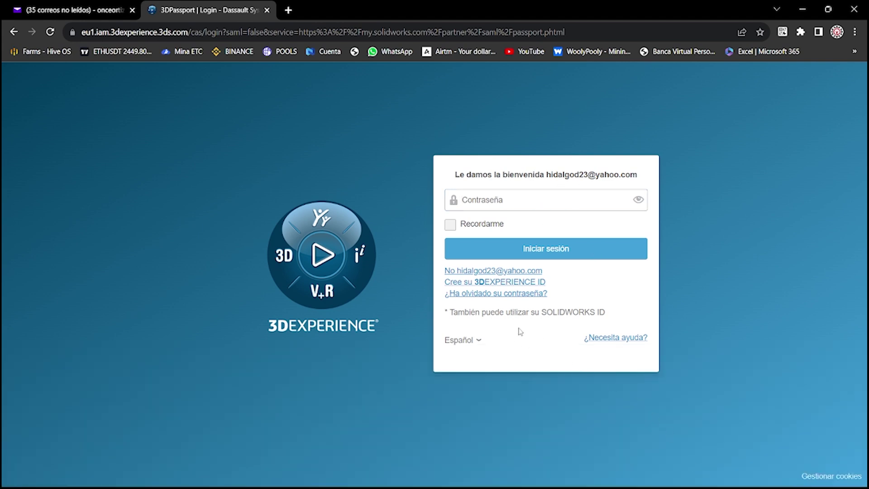
click(497, 285)
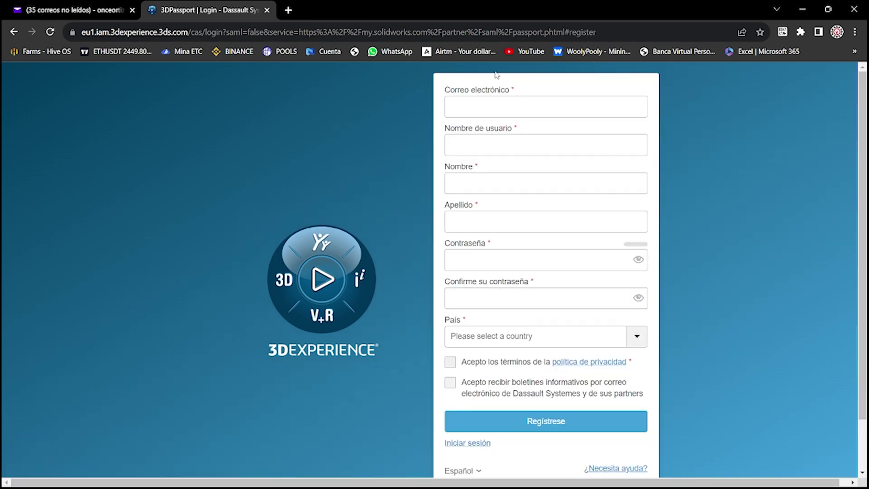
- Enter the email address, a username and the first name in the registration form
click(475, 104)
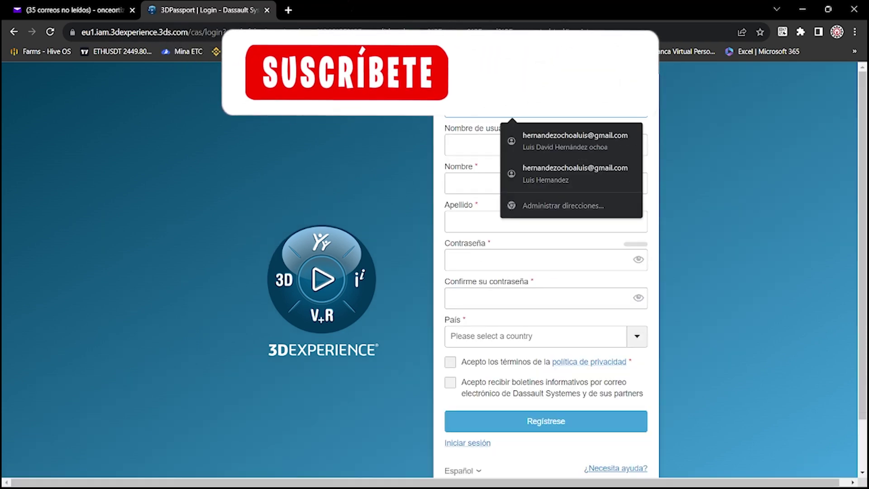
click(509, 145)
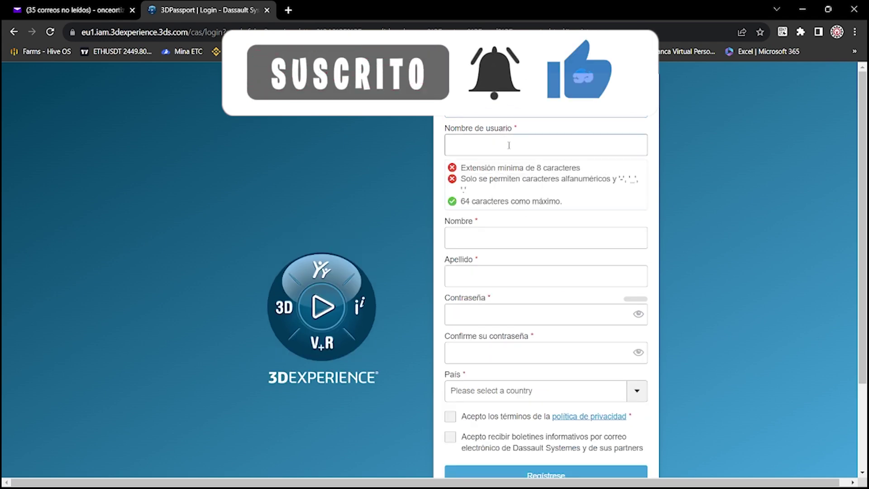
click(503, 239)
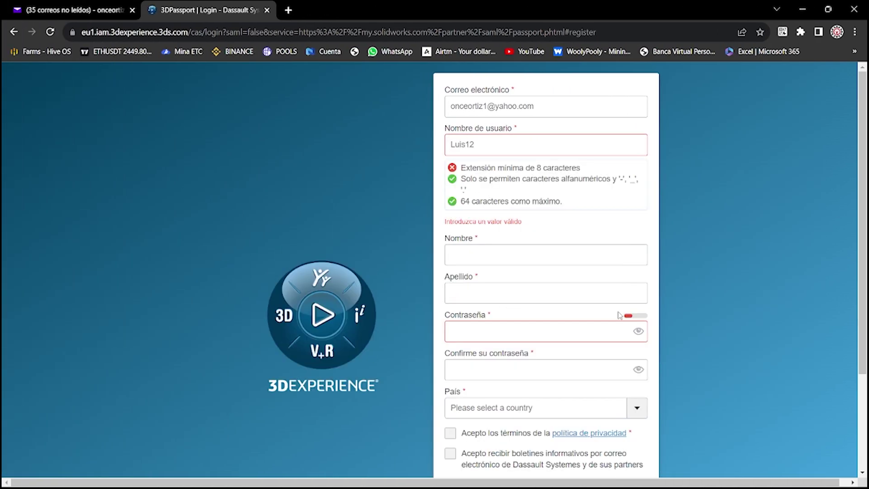
click(519, 156)
click(517, 146)
click(501, 179)
text(Once)
- Enter surname and password twice, choose Ecuador, accept the privacy terms, and submit
click(486, 221)
click(469, 262)
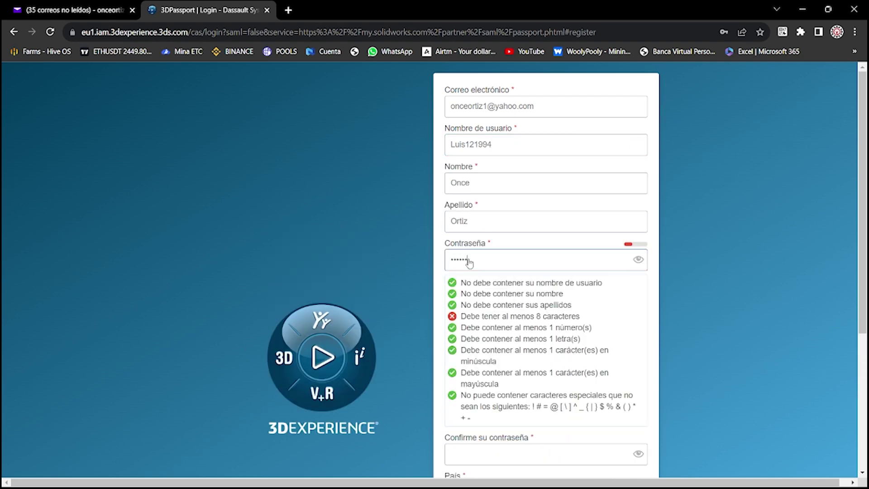
click(482, 298)
click(520, 335)
click(450, 362)
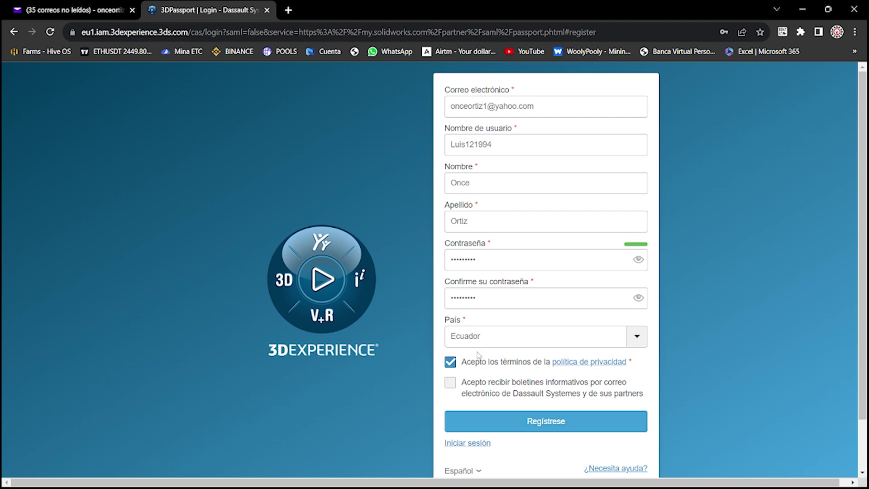
scroll(484, 395, down, 2)
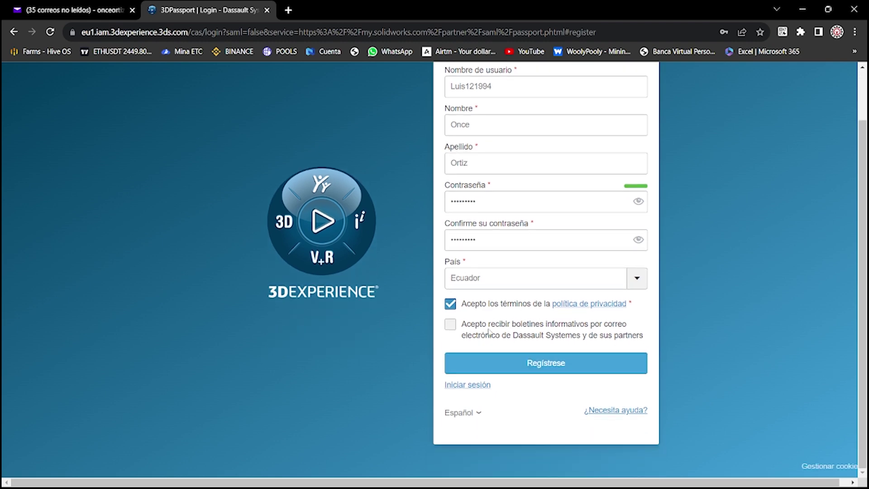
click(519, 365)
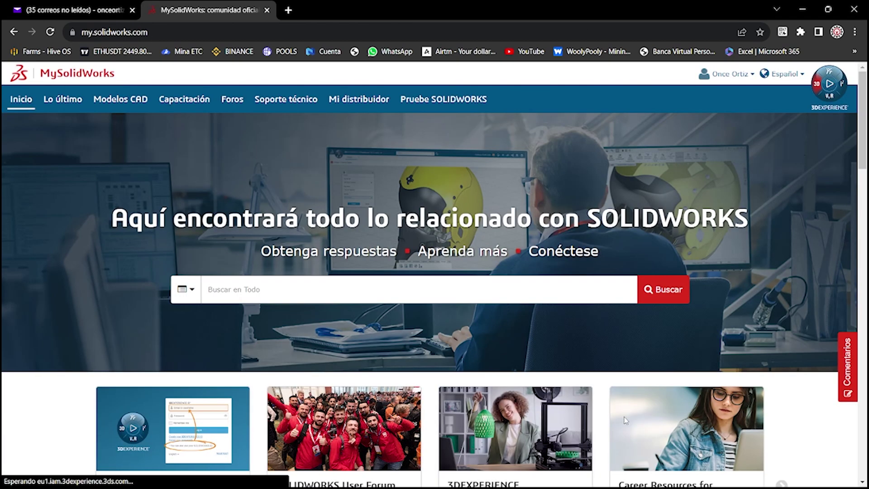
- Open the Try SOLIDWORKS page and accept the online trial agreement
click(452, 99)
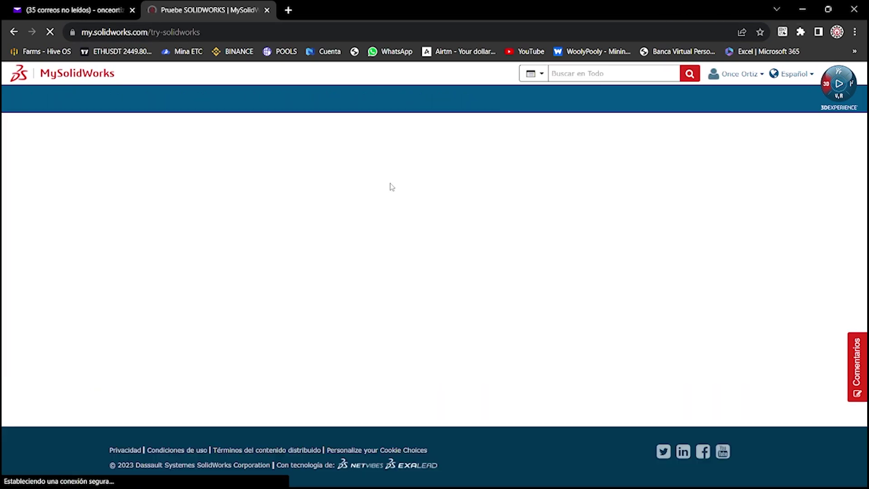
scroll(393, 240, down, 10)
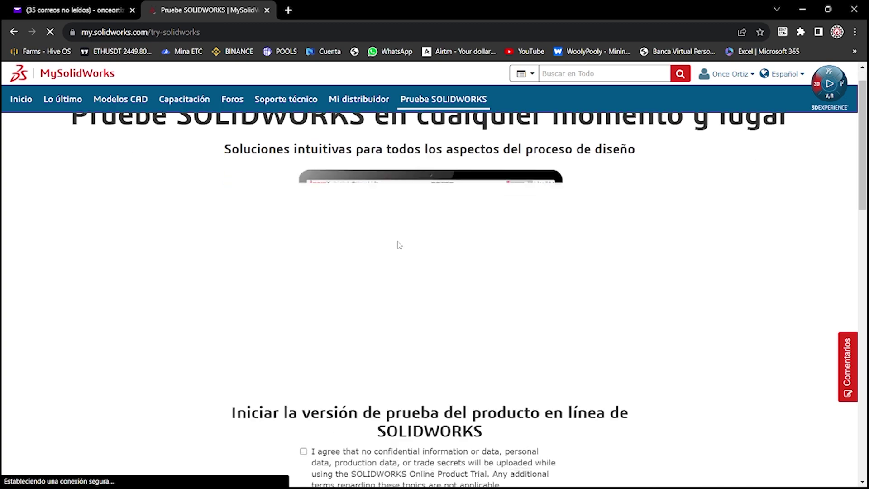
scroll(398, 259, down, 3)
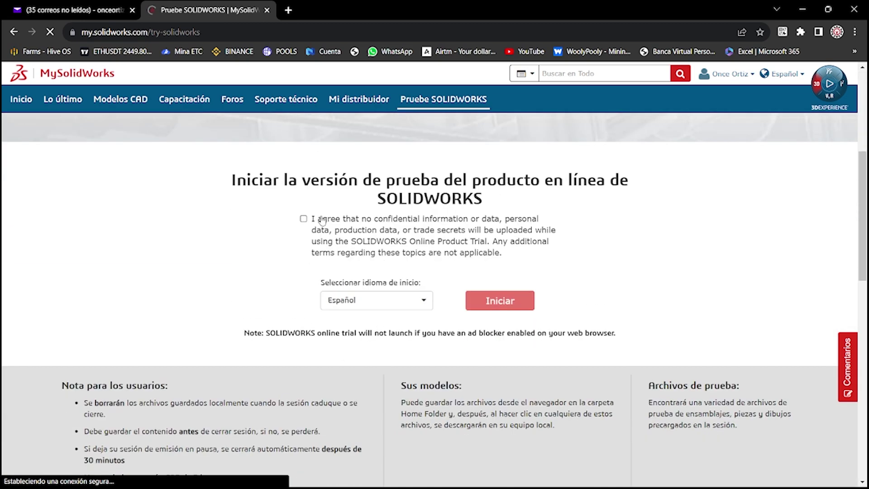
click(303, 219)
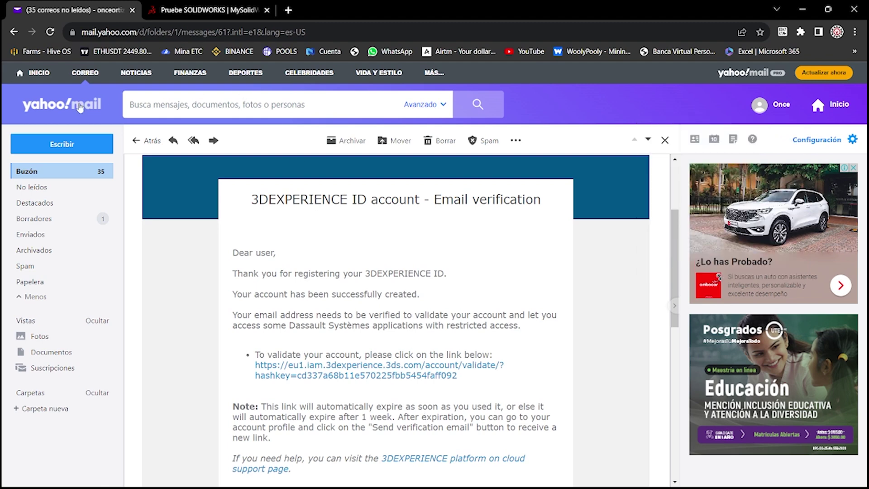
- Open the 3DEXPERIENCE verification email and follow its account validation link
click(29, 174)
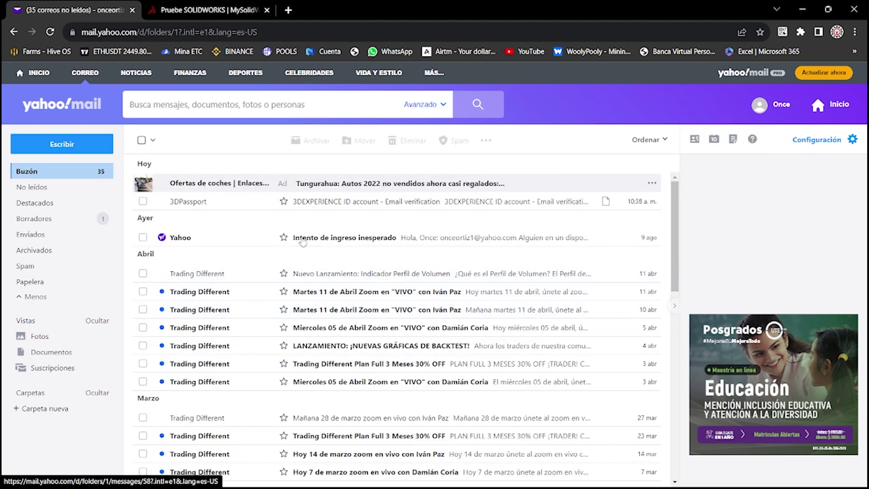
click(236, 204)
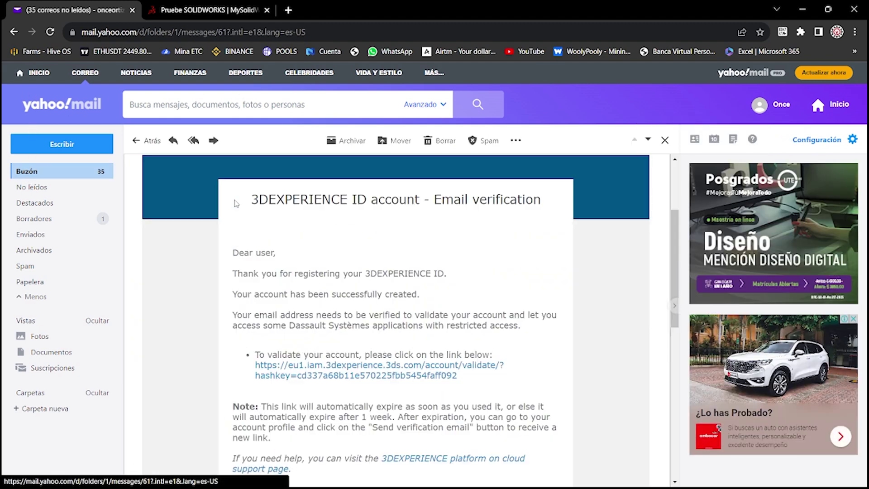
click(387, 375)
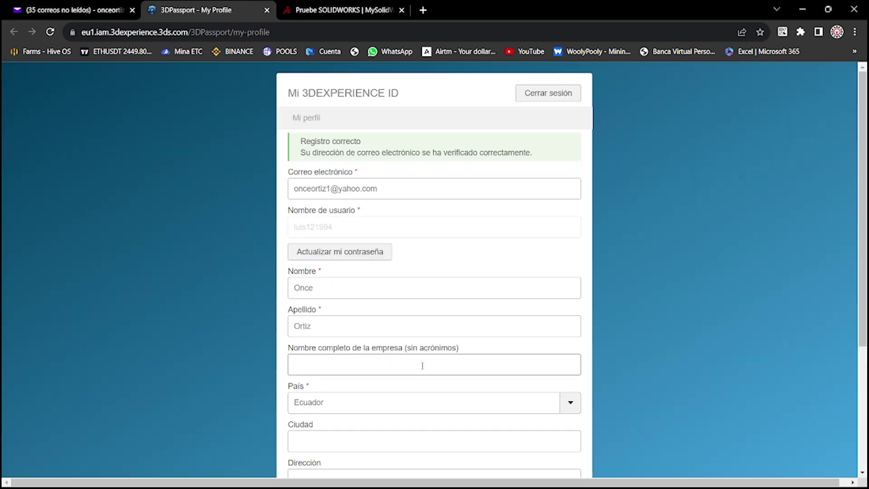
- Autofill the profile's company and address details, save them, and close the 3DPassport tab
scroll(417, 367, down, 3)
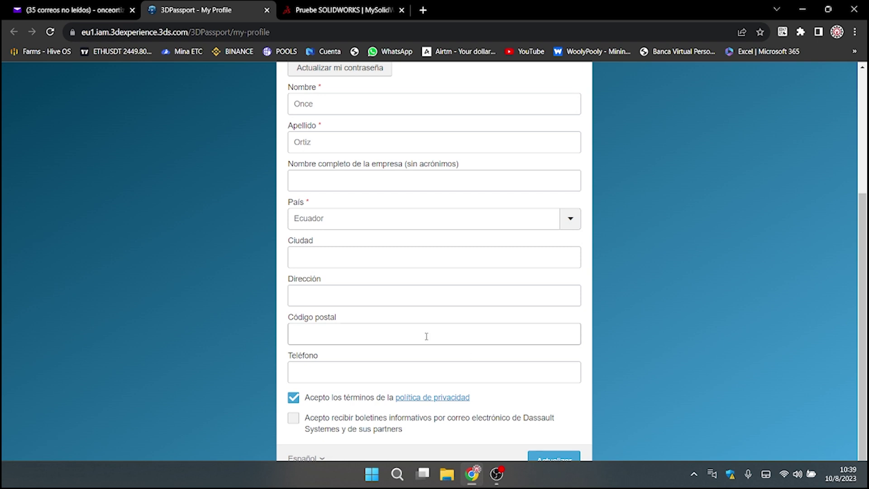
scroll(426, 336, up, 4)
click(328, 366)
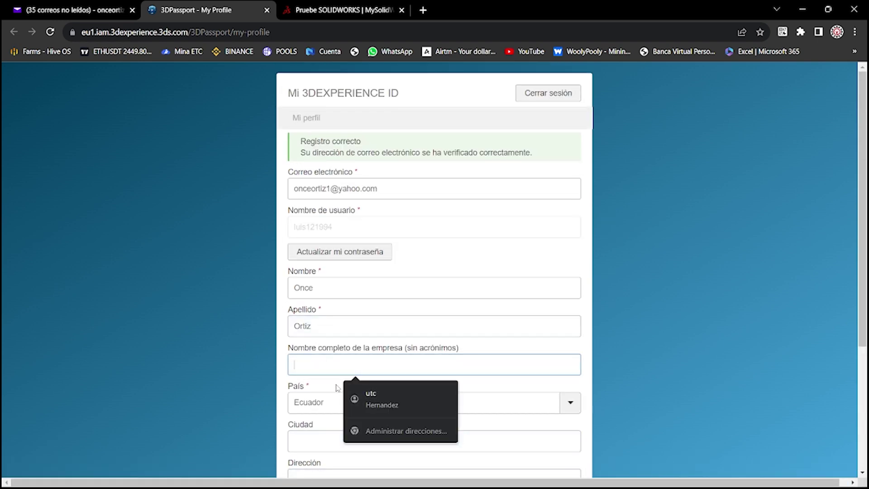
click(352, 390)
scroll(349, 389, down, 3)
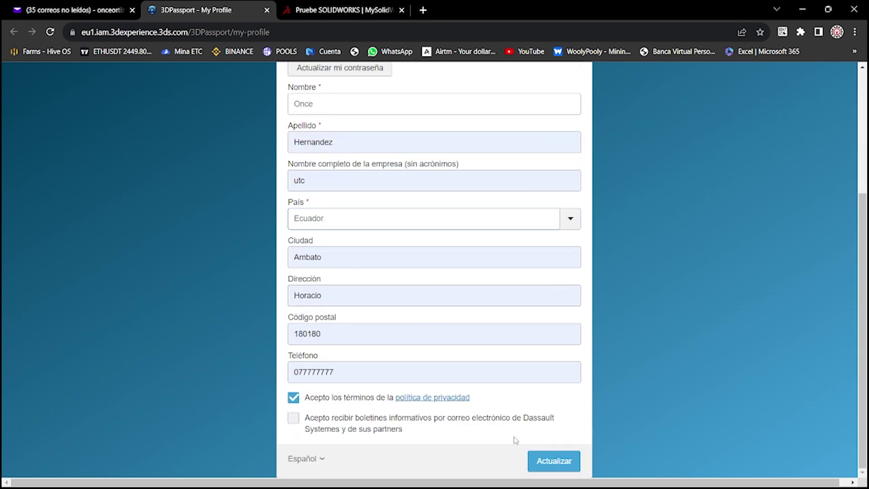
click(541, 462)
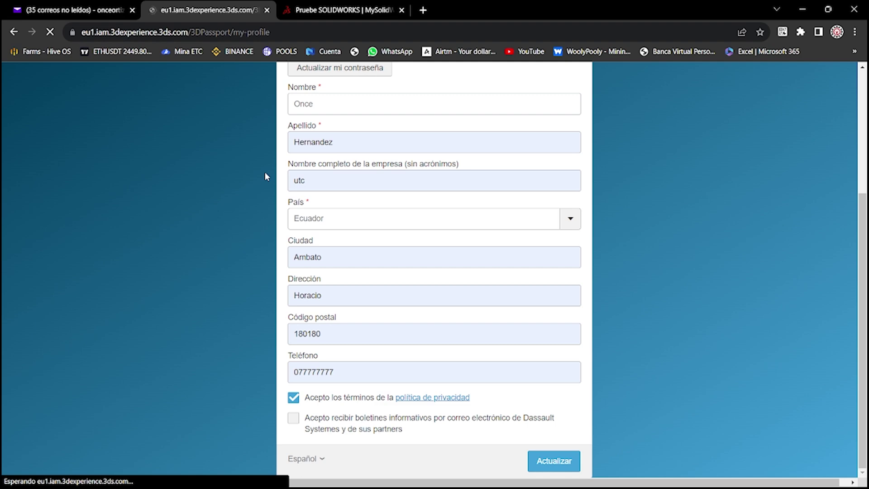
click(267, 9)
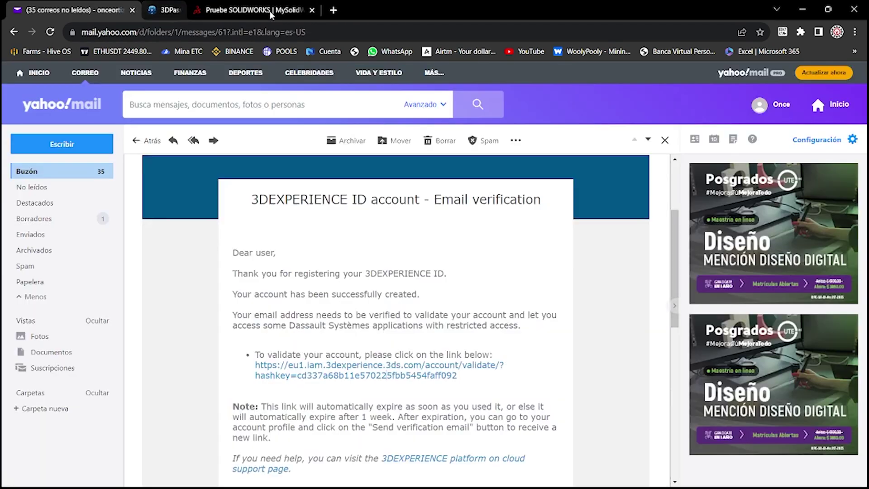
- Minimize Chrome, select Ejemplo version.SLDPRT on the desktop, and bring back SOLIDWORKS 2020
click(797, 13)
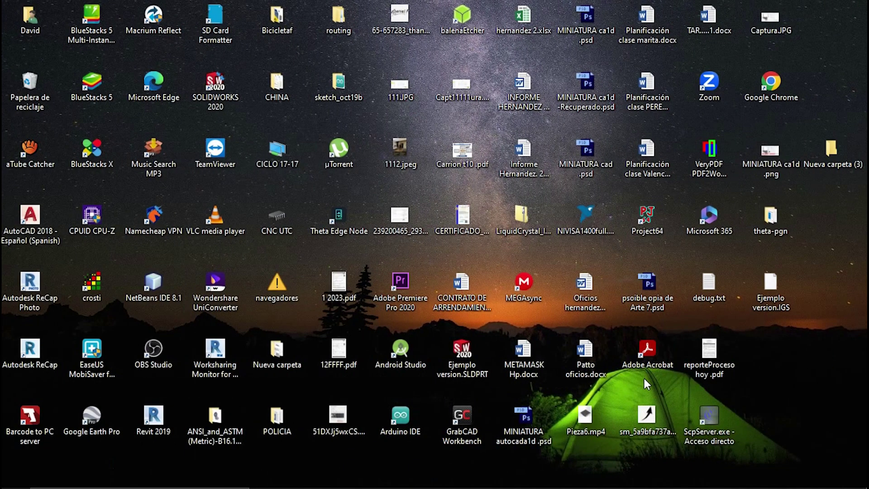
mouse_move(616, 481)
click(484, 475)
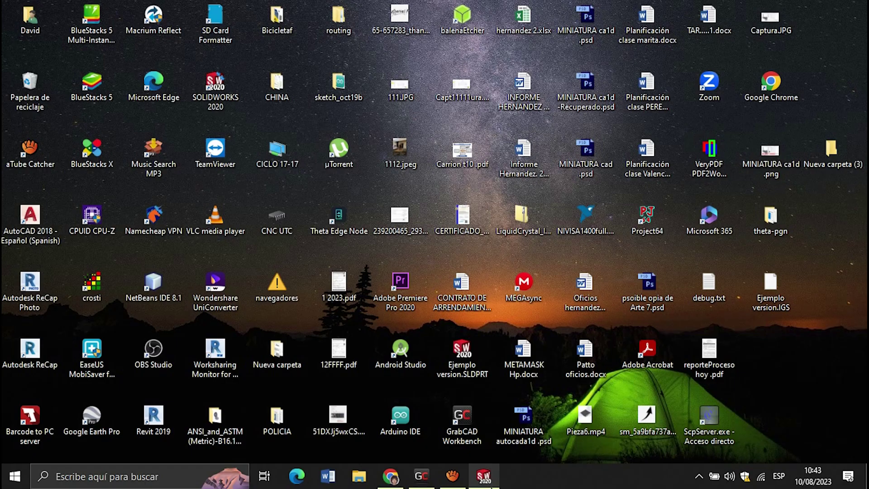
click(482, 358)
mouse_move(476, 479)
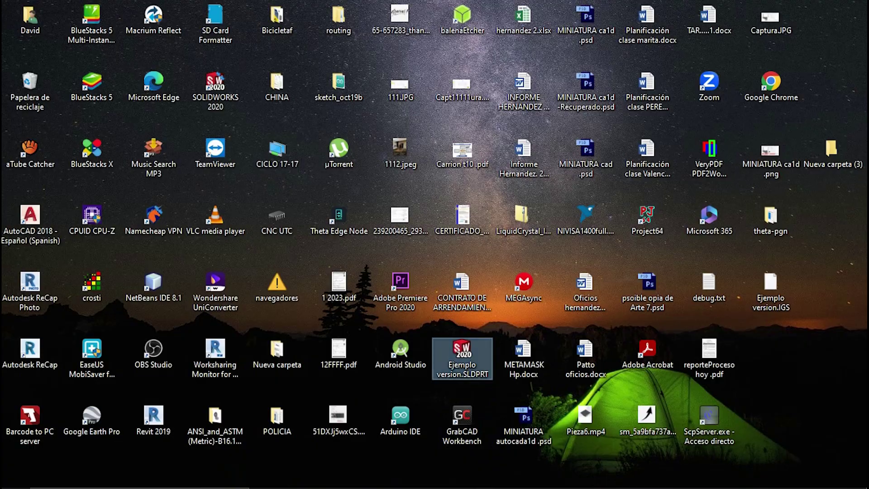
click(477, 478)
click(108, 11)
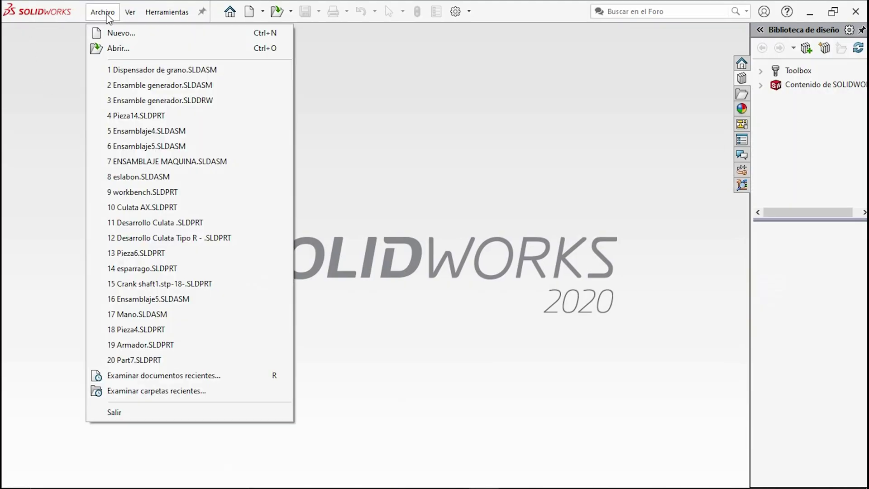
- Attempt to open Ejemplo version.SLDPRT, dismiss the future-version error, and minimize SOLIDWORKS
click(118, 49)
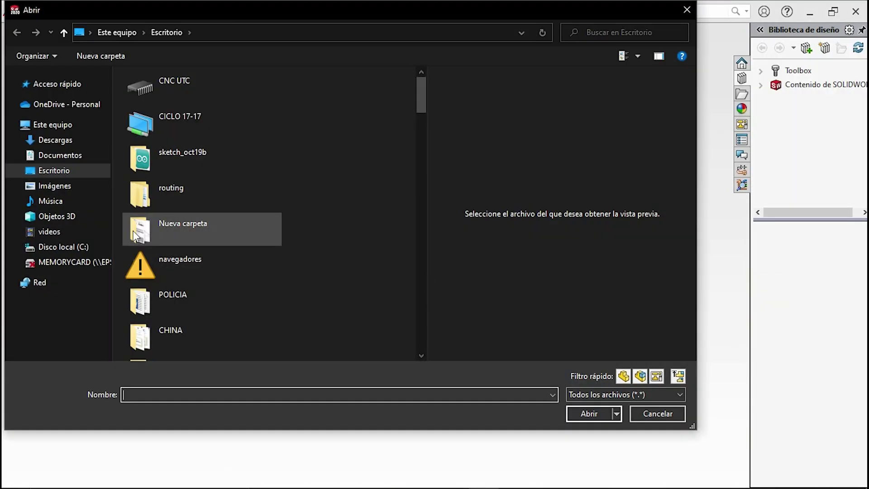
drag(419, 97, 406, 204)
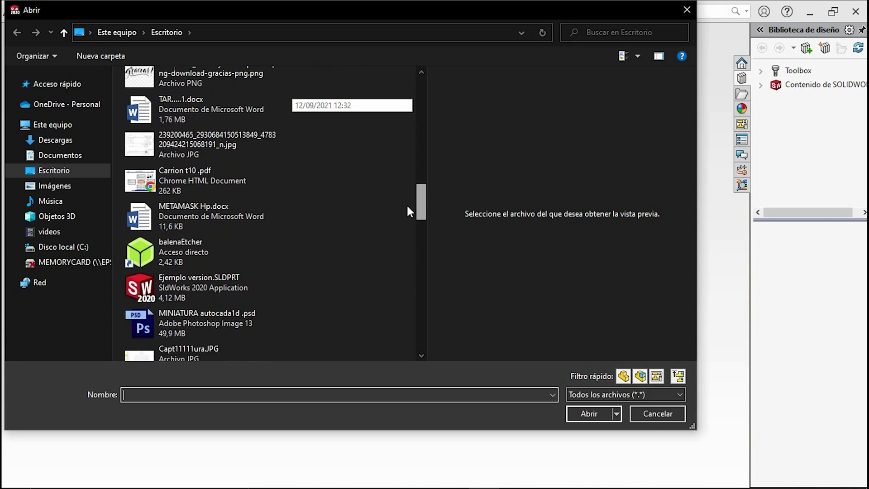
click(246, 275)
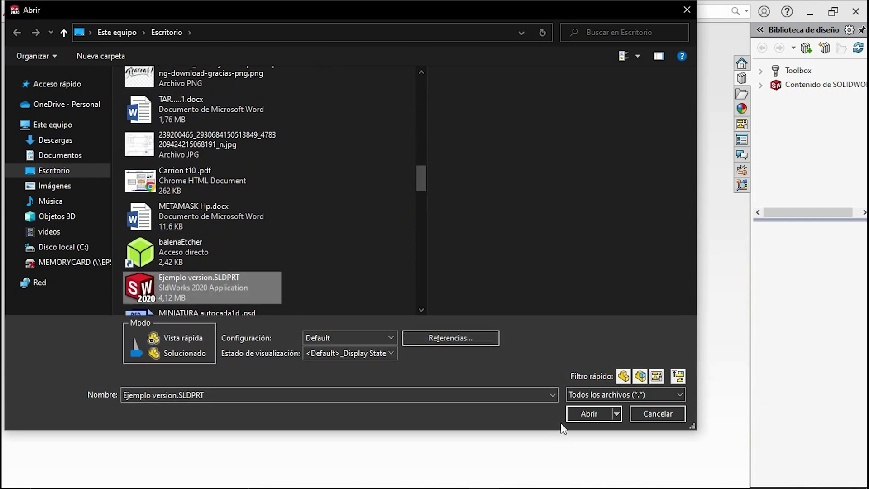
click(591, 416)
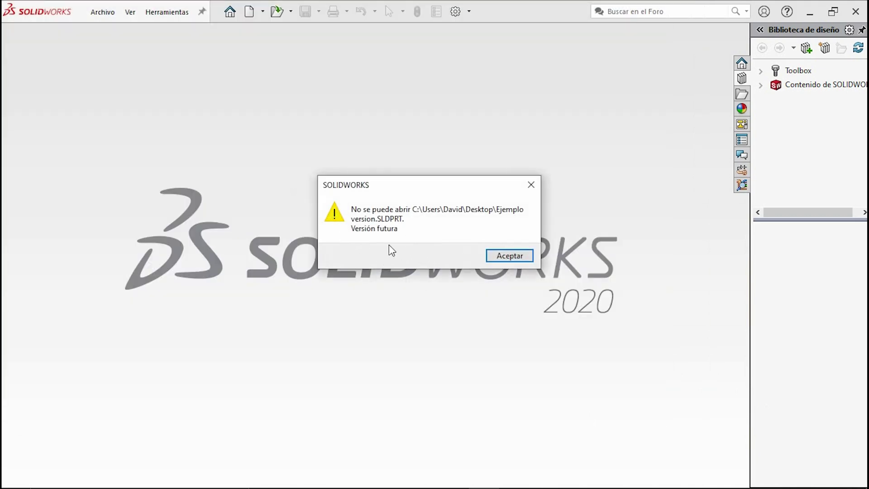
click(509, 255)
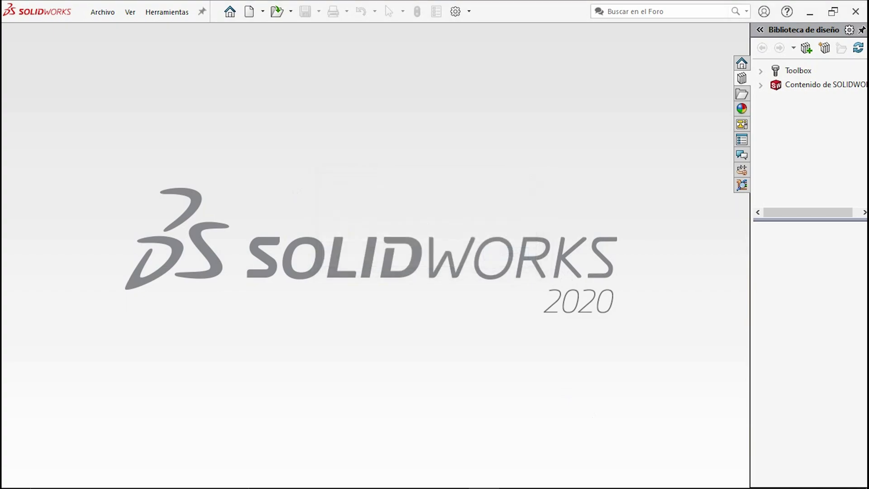
click(809, 11)
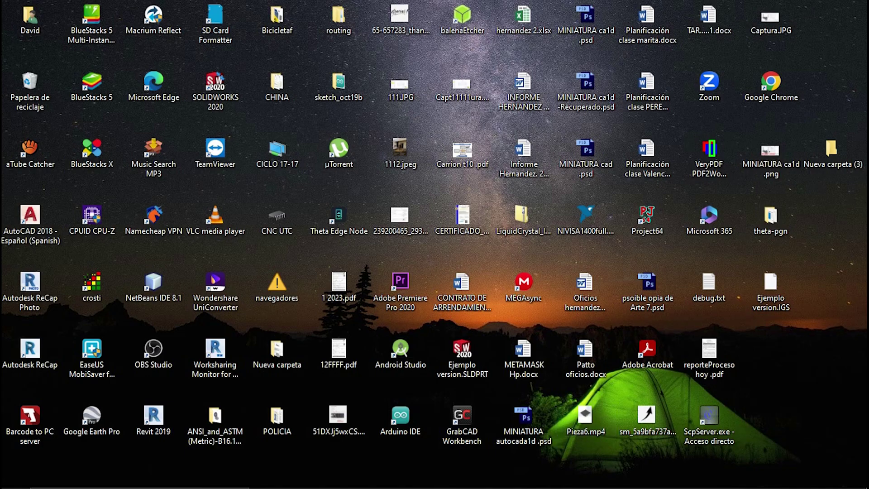
- Open my.solidworks.com, accept cookies, and log in through 3DPassport
mouse_move(391, 486)
click(391, 475)
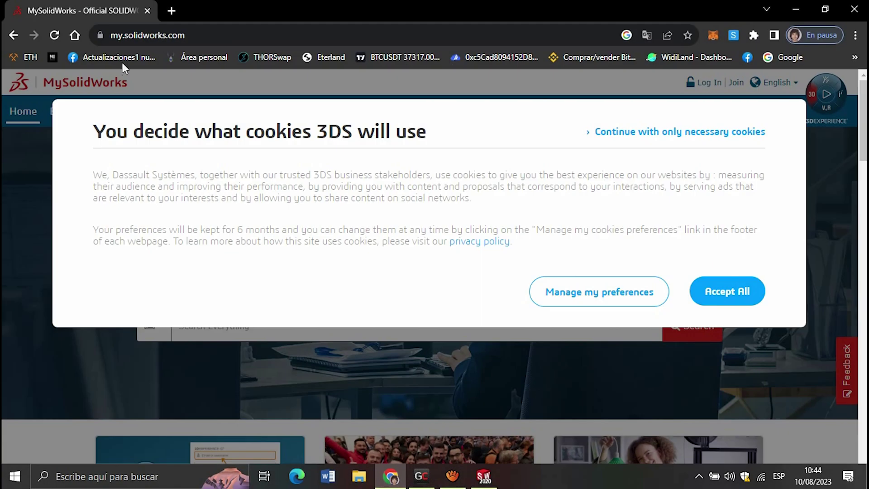
click(756, 291)
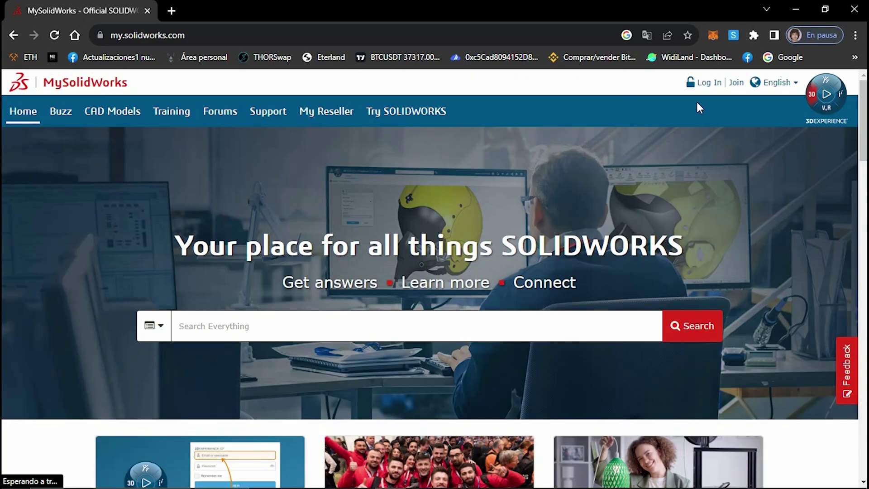
click(710, 85)
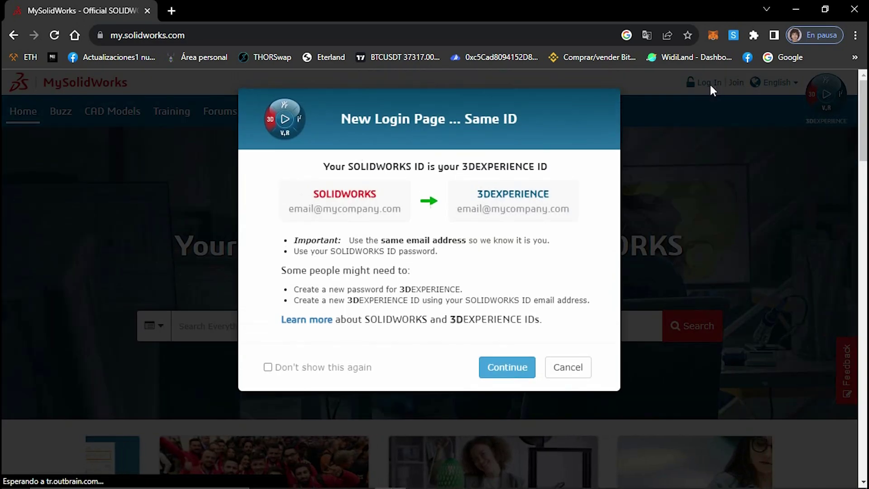
click(520, 372)
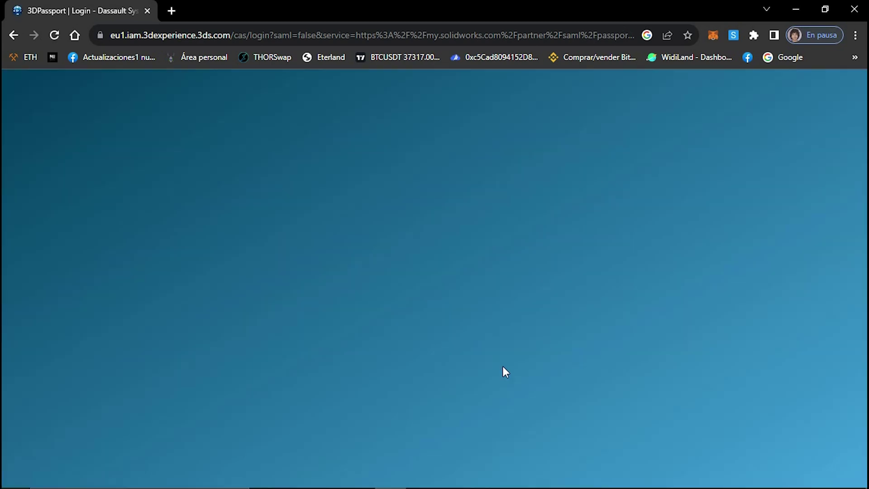
text(o)
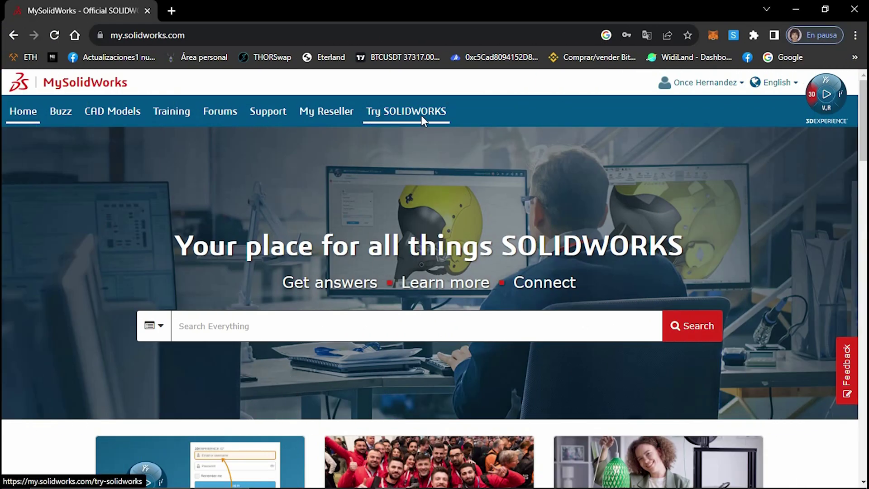
- On Try SOLIDWORKS, set the launch language to Italiano and launch the online trial
click(422, 118)
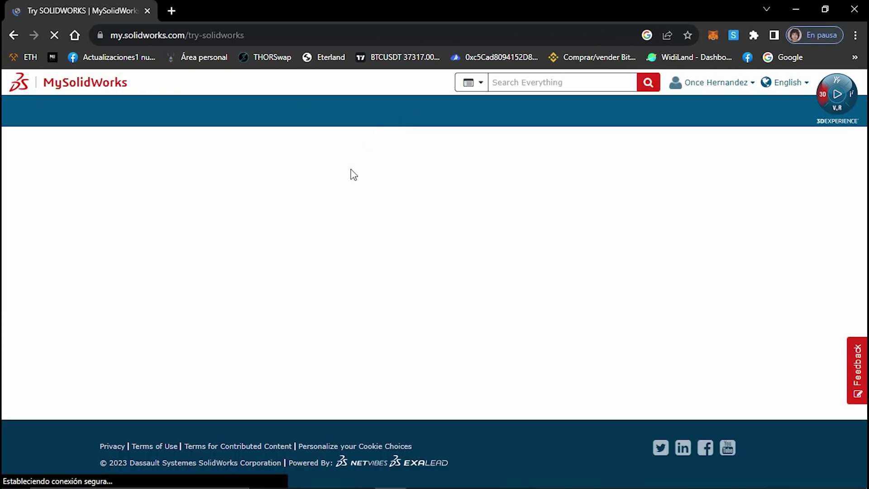
scroll(398, 195, down, 10)
scroll(403, 257, up, 4)
scroll(417, 285, up, 2)
scroll(364, 268, up, 7)
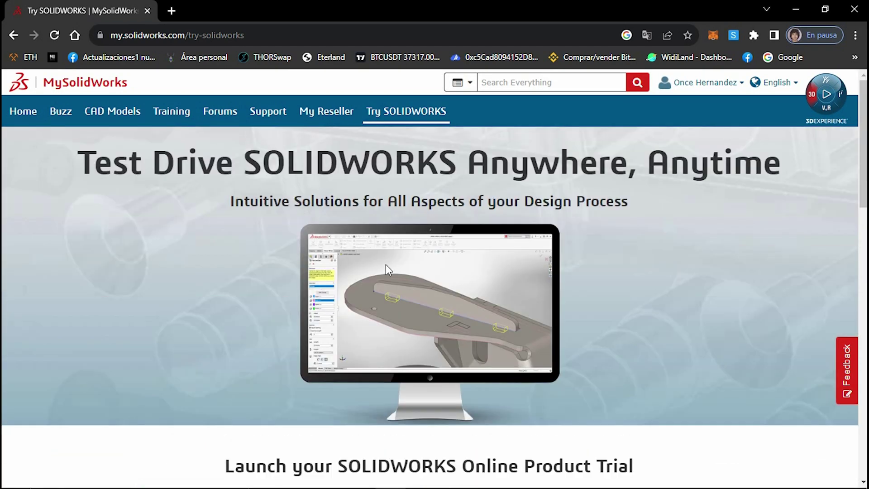
scroll(405, 375, down, 4)
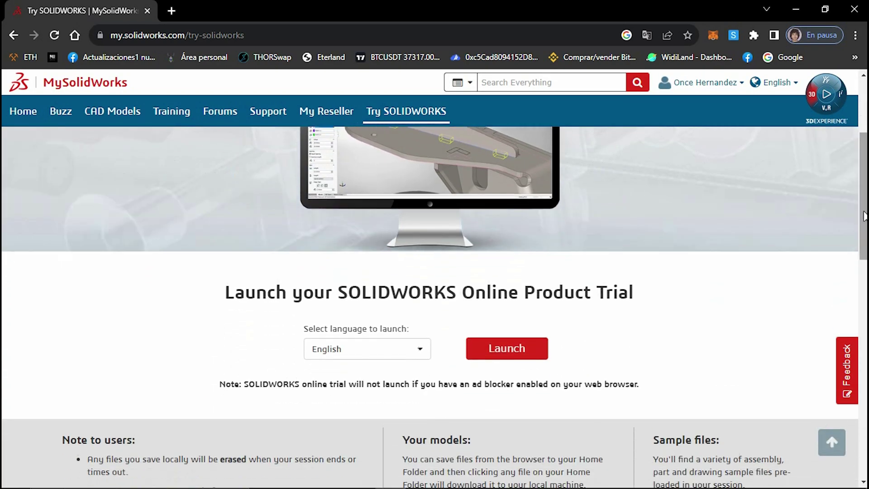
click(419, 348)
scroll(355, 365, down, 8)
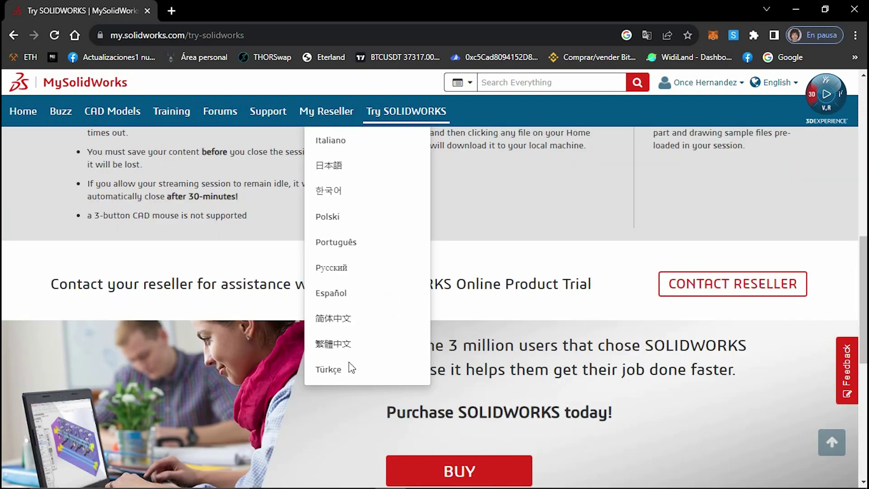
scroll(420, 267, up, 4)
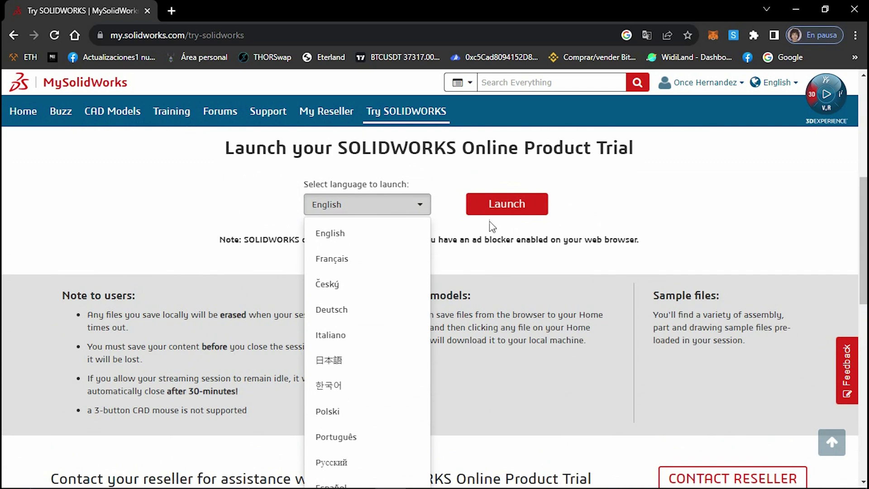
click(352, 336)
click(509, 213)
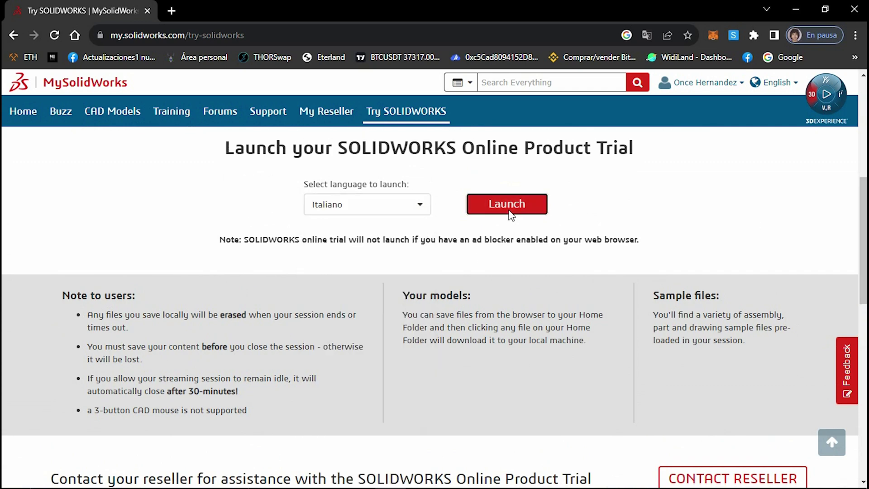
- Fill the profile prompt's company, city, postal code and phone number, then submit
click(340, 308)
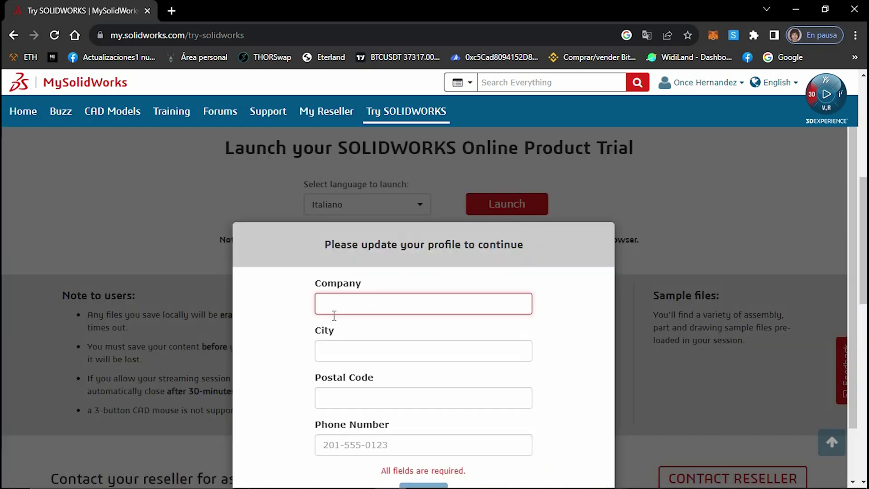
text(UTC)
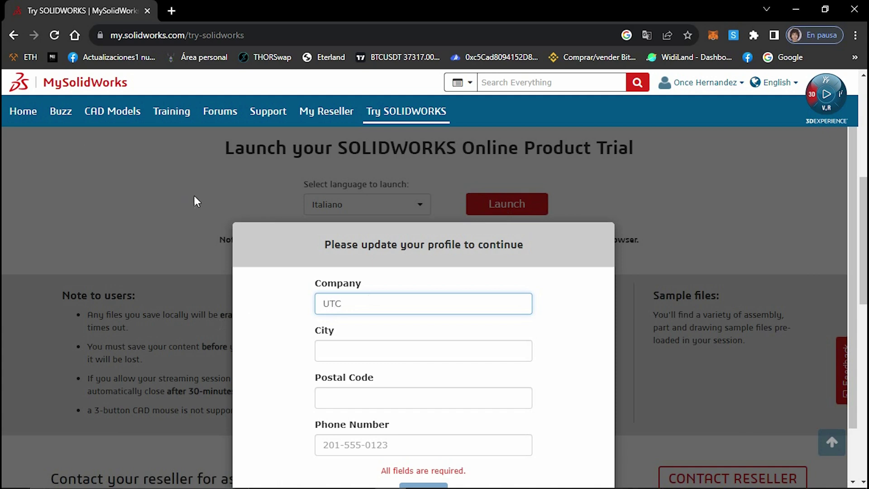
click(440, 352)
text(Ambat)
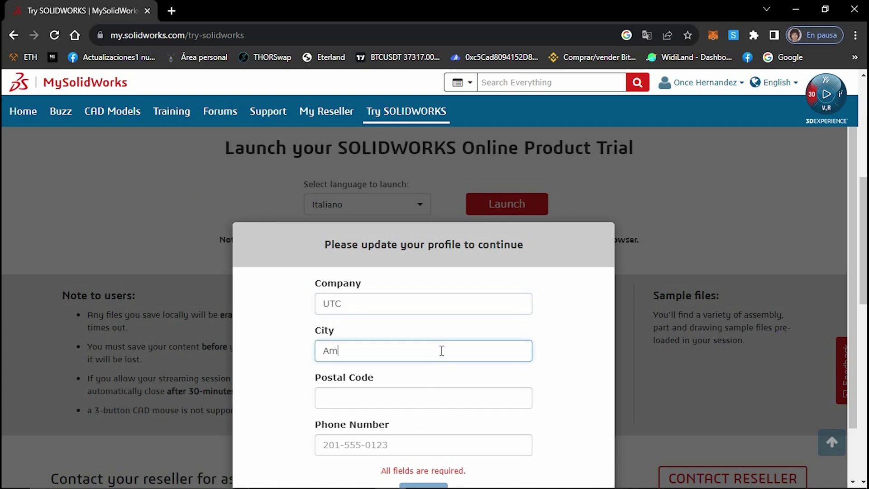
text(o)
key(Tab)
text(18)
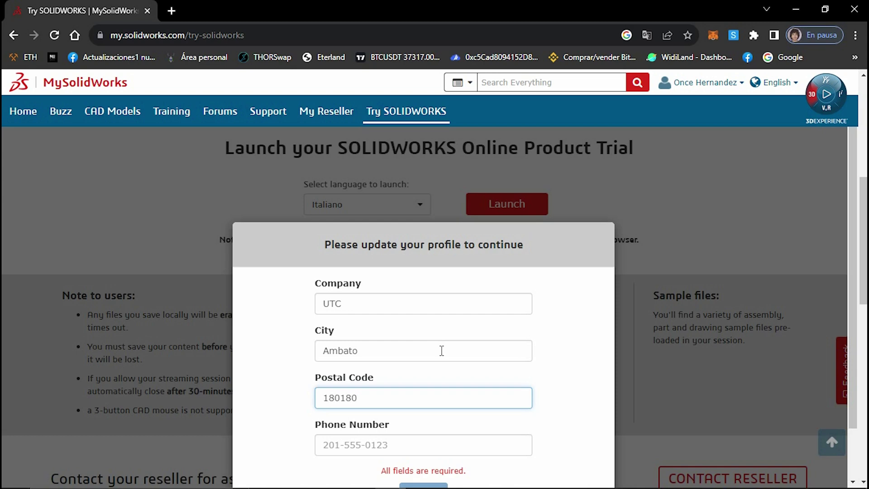
right_click(388, 445)
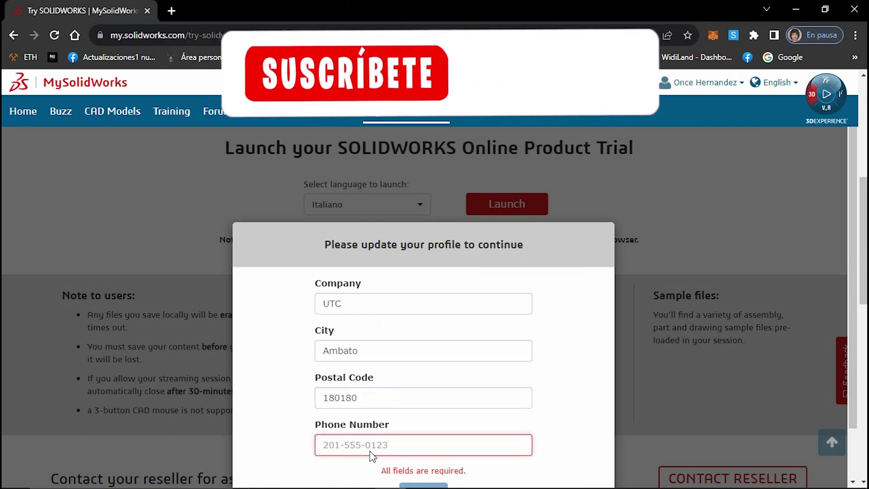
text(1111111)
click(422, 475)
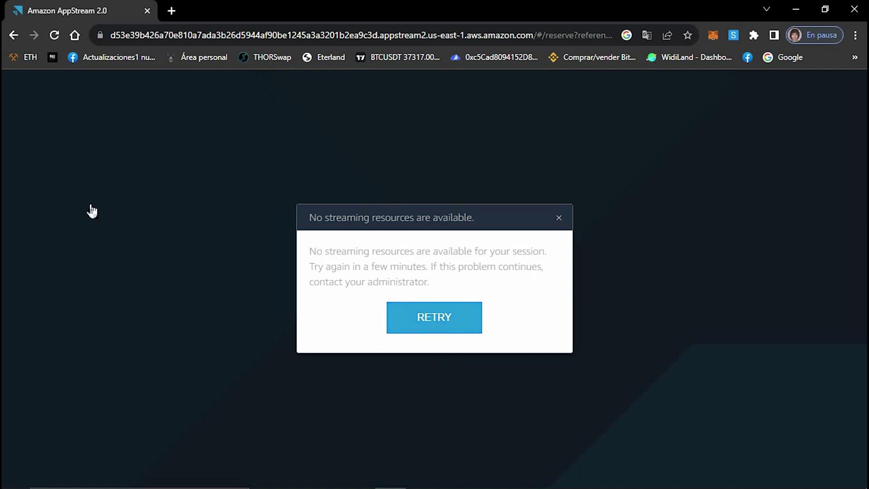
- Retry reserving an AppStream streaming session four times, then return to the SOLIDWORKS trial page's language list
click(420, 315)
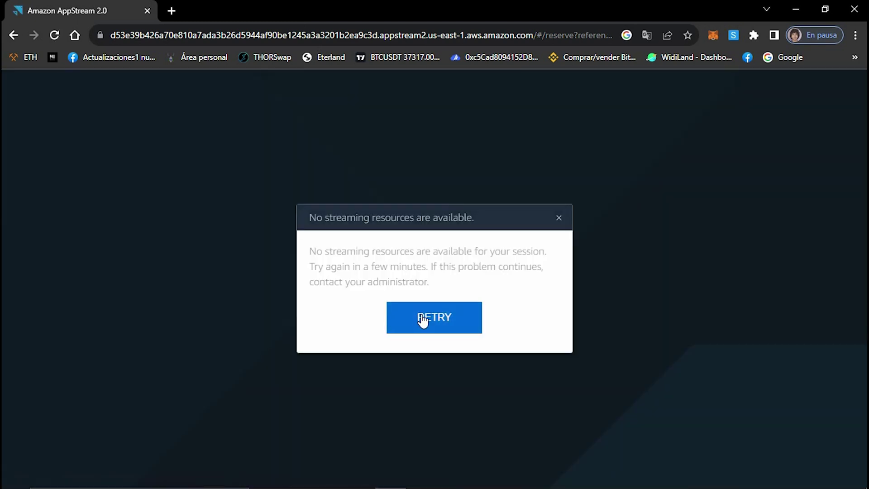
click(421, 317)
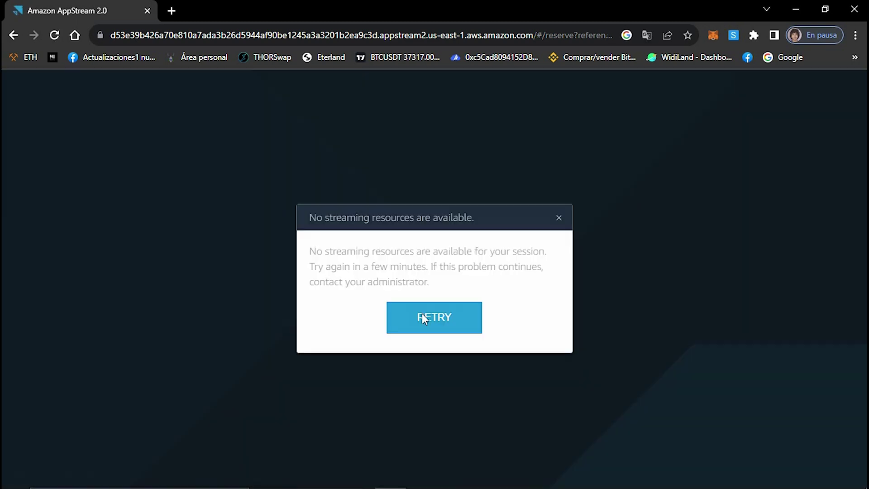
click(421, 315)
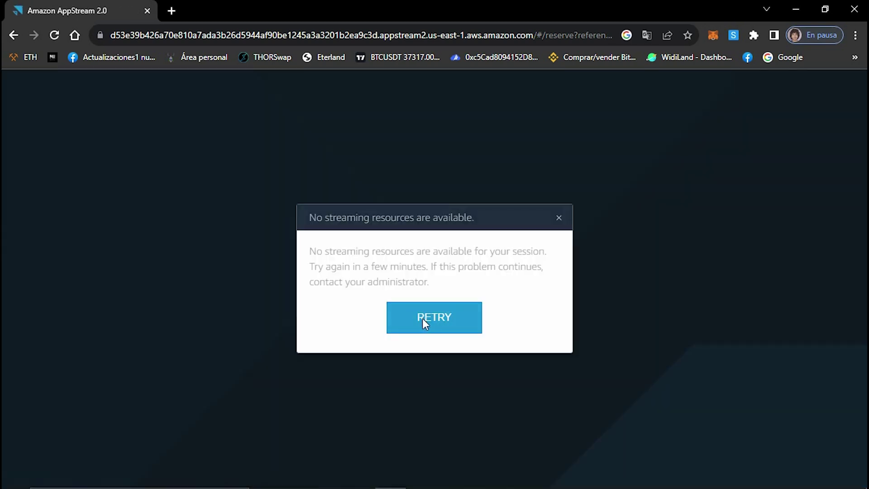
click(422, 319)
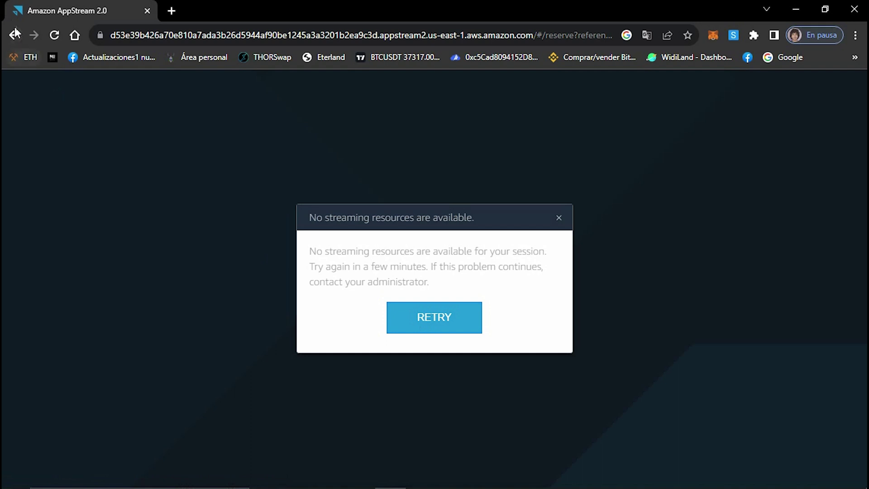
click(13, 35)
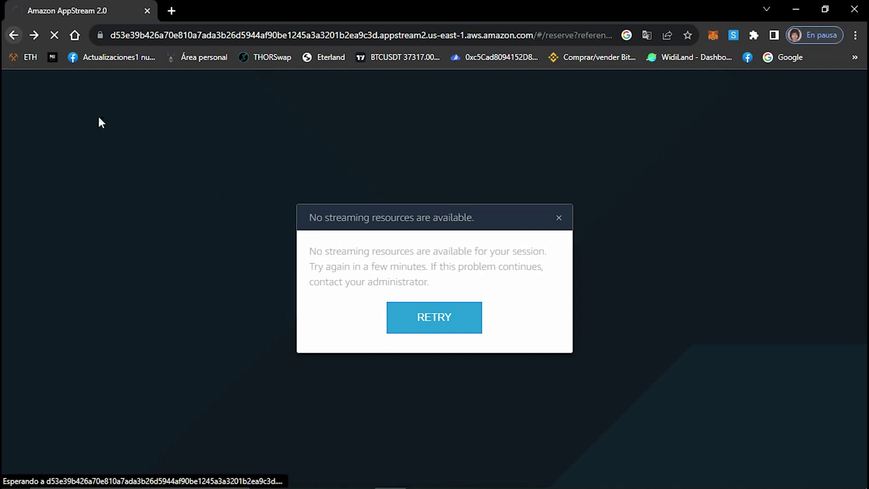
click(421, 206)
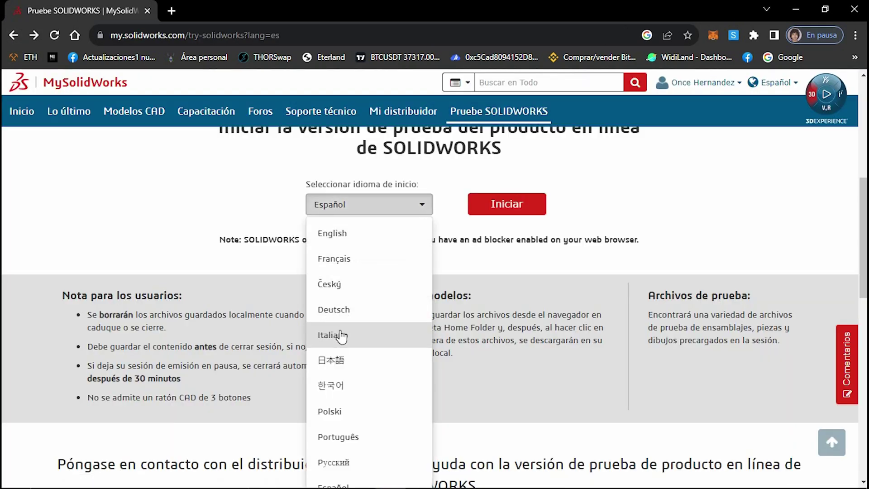
- Launch the online SOLIDWORKS trial in English, retrying until a streaming session is reserved
scroll(370, 445, down, 7)
scroll(366, 347, up, 7)
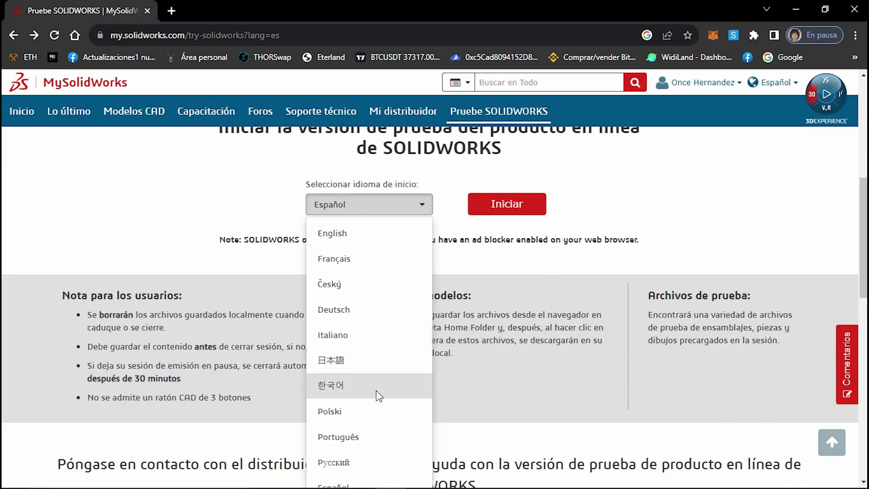
click(352, 234)
click(519, 197)
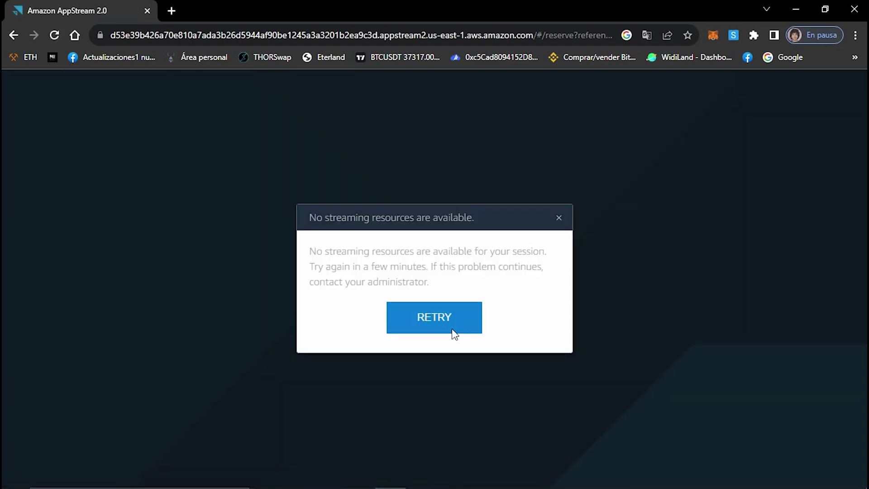
click(451, 329)
click(430, 321)
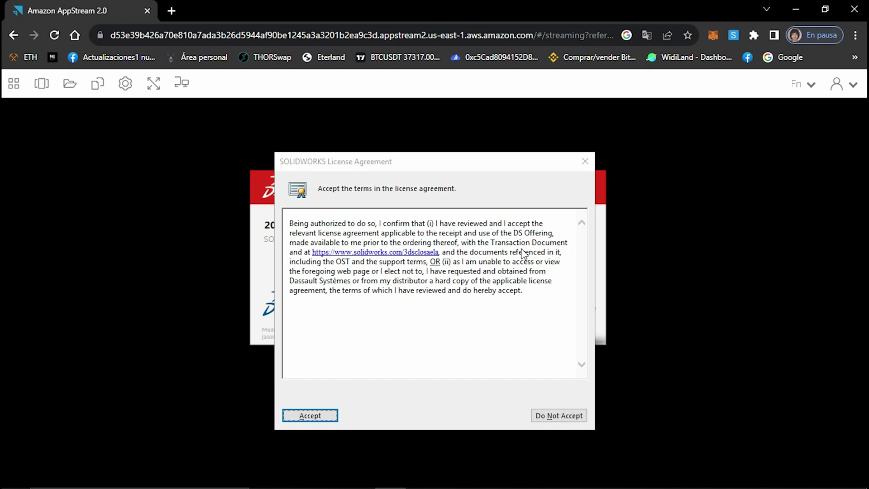
- Accept the license agreement, dismiss the clipboard and add-in notices, and close the Welcome window
click(313, 415)
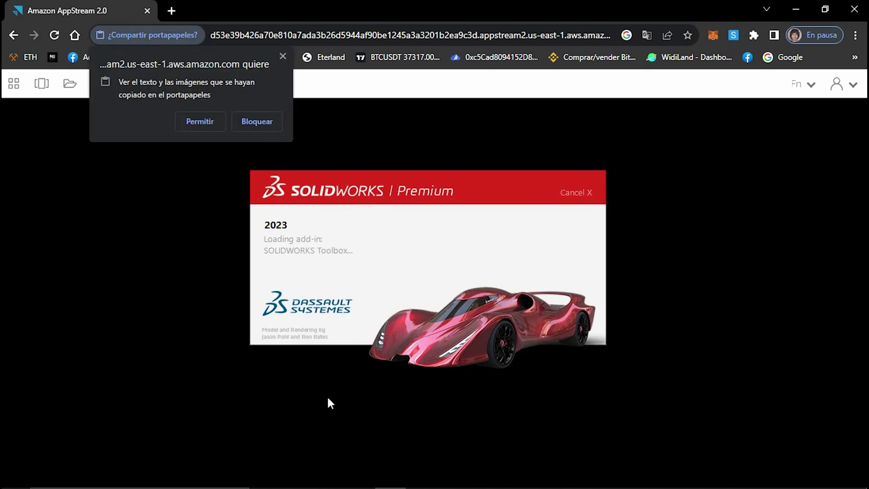
click(355, 357)
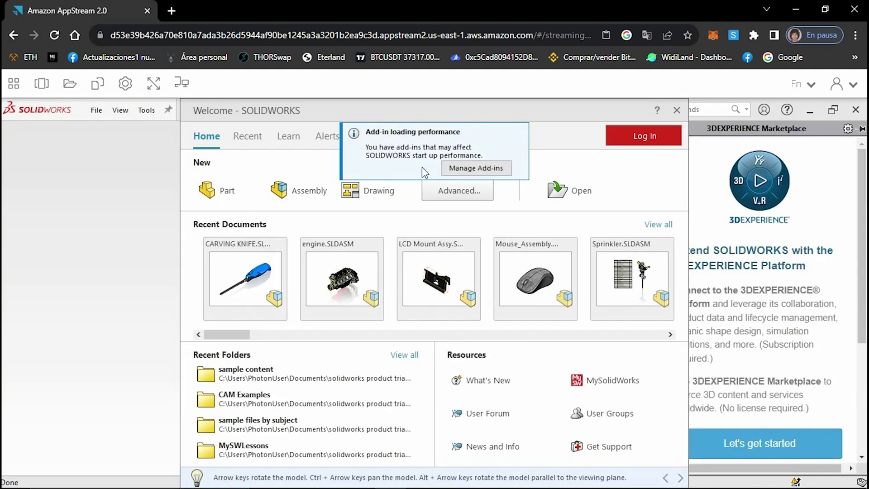
mouse_move(434, 149)
click(515, 135)
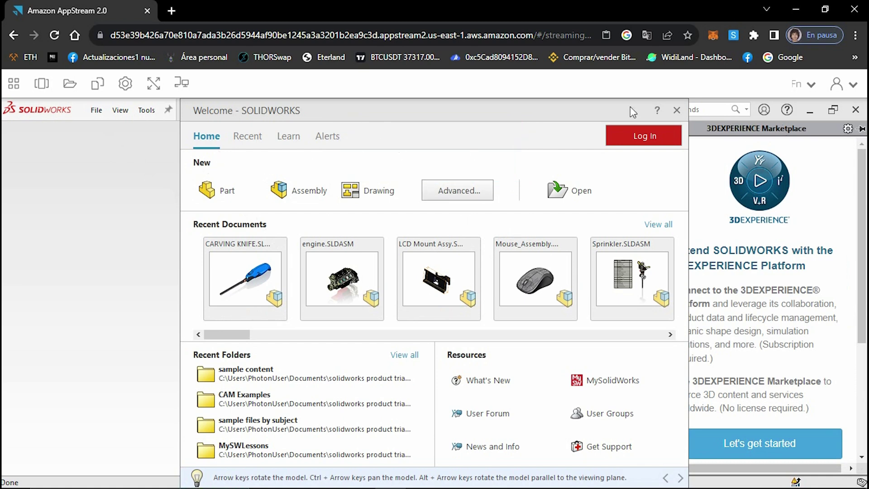
click(677, 110)
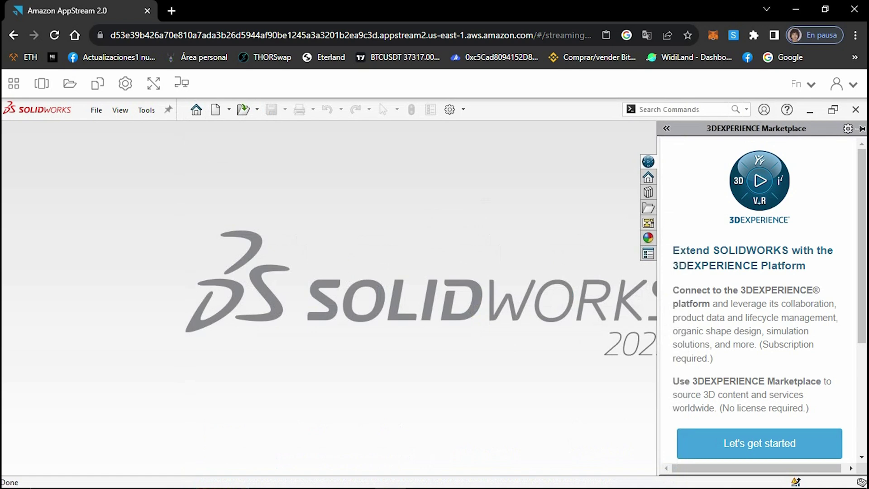
click(70, 83)
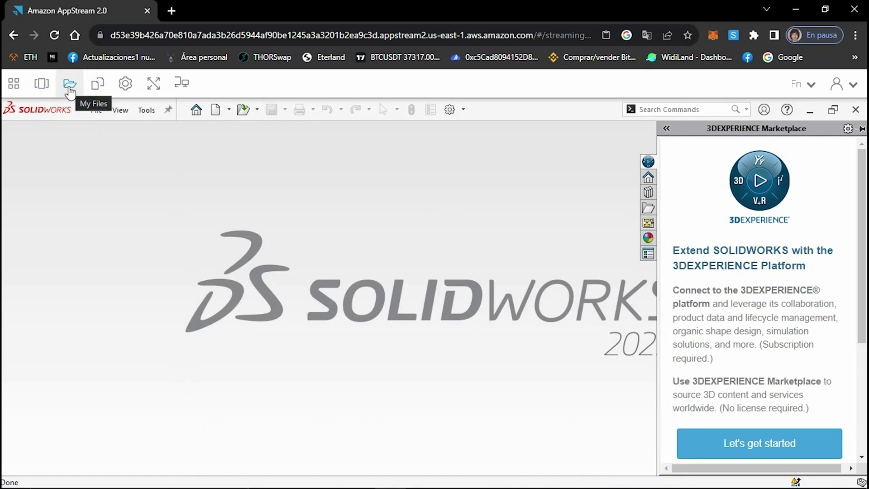
- Drag Ejemplo version.SLDPRT from the local desktop into AppStream's Temporary Files folder
click(70, 88)
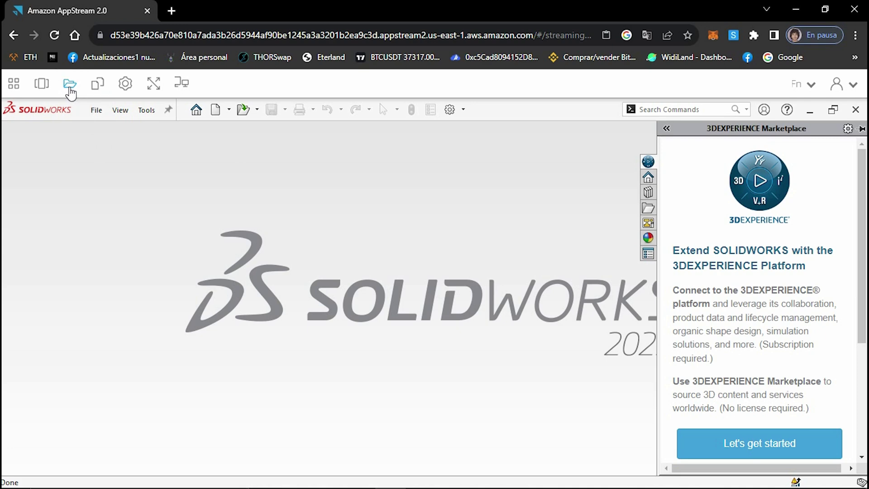
click(231, 269)
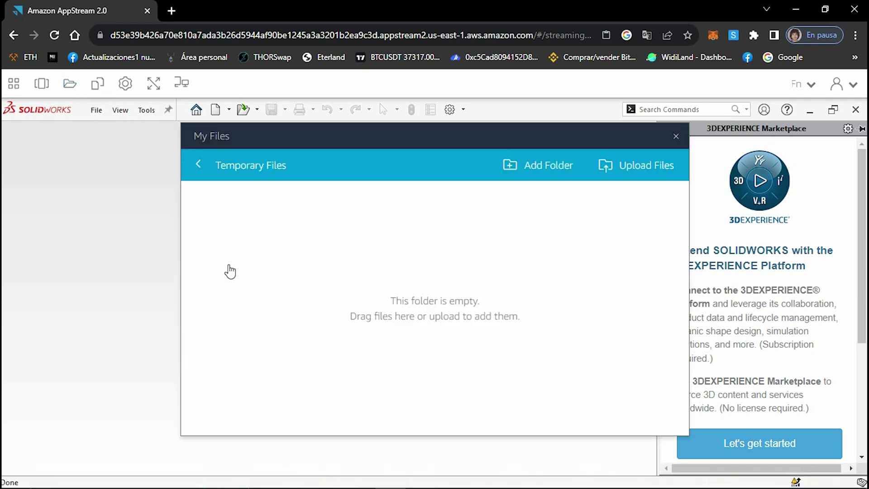
click(821, 10)
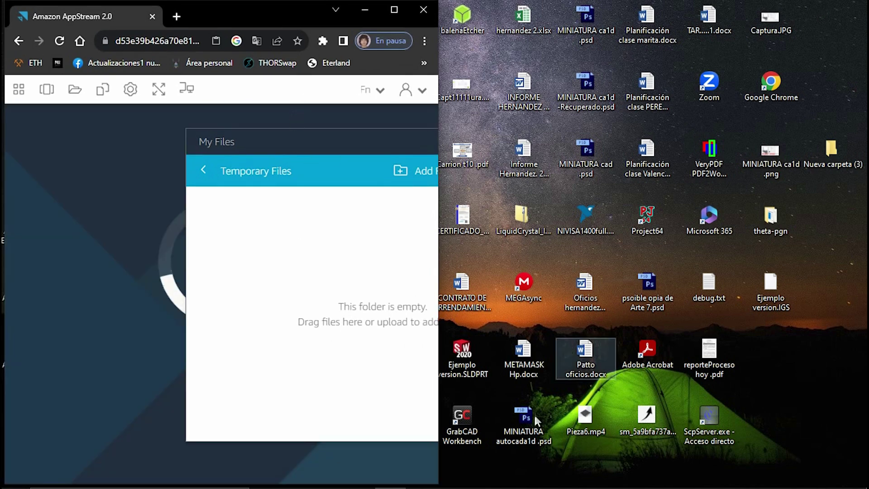
drag(462, 352, 250, 246)
click(390, 10)
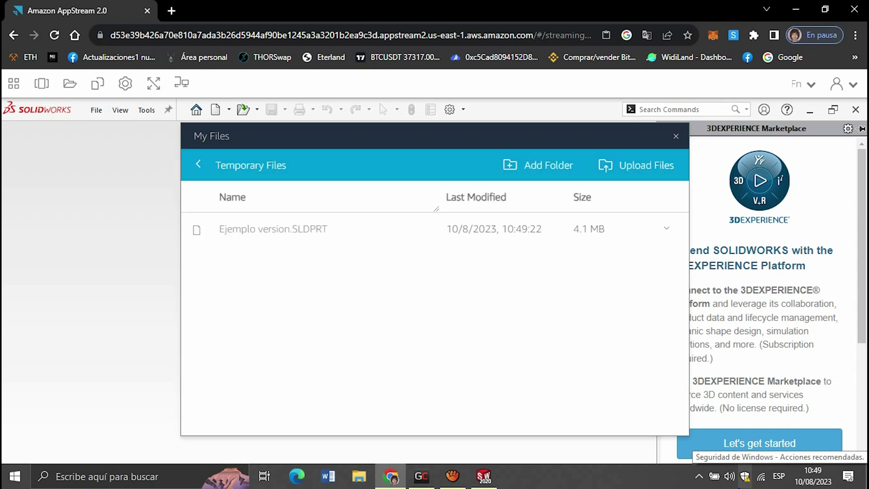
double_click(266, 230)
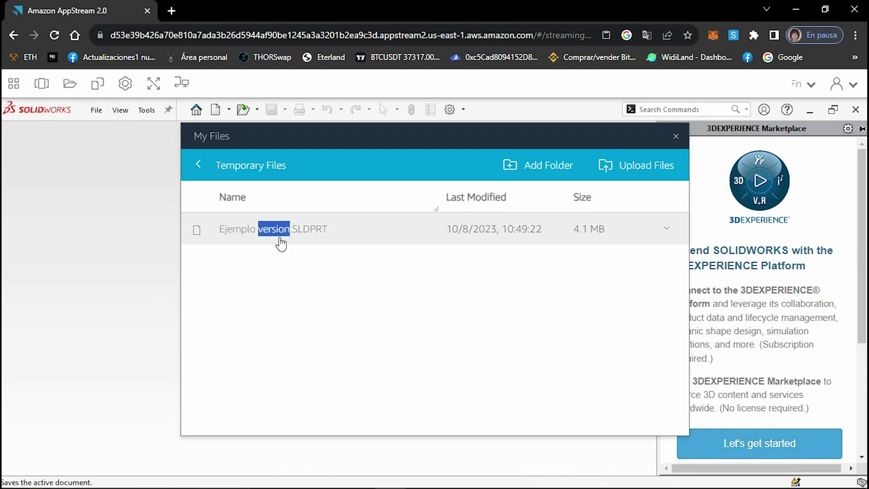
click(407, 235)
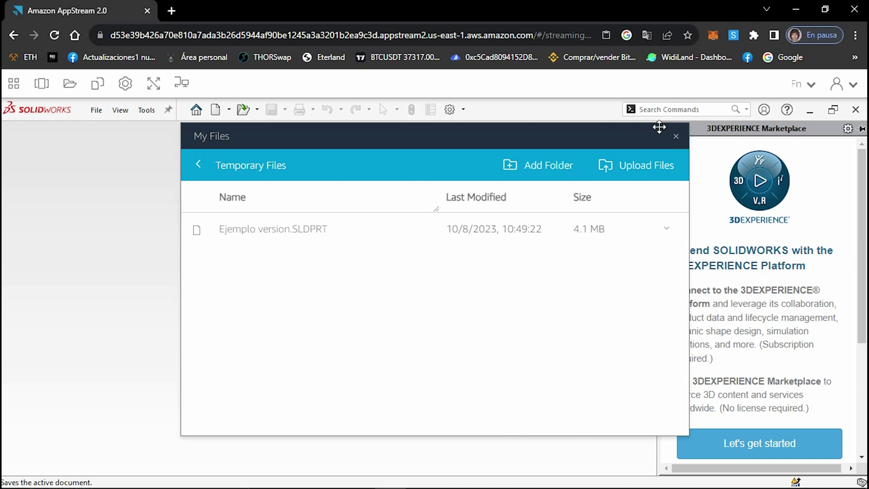
click(675, 136)
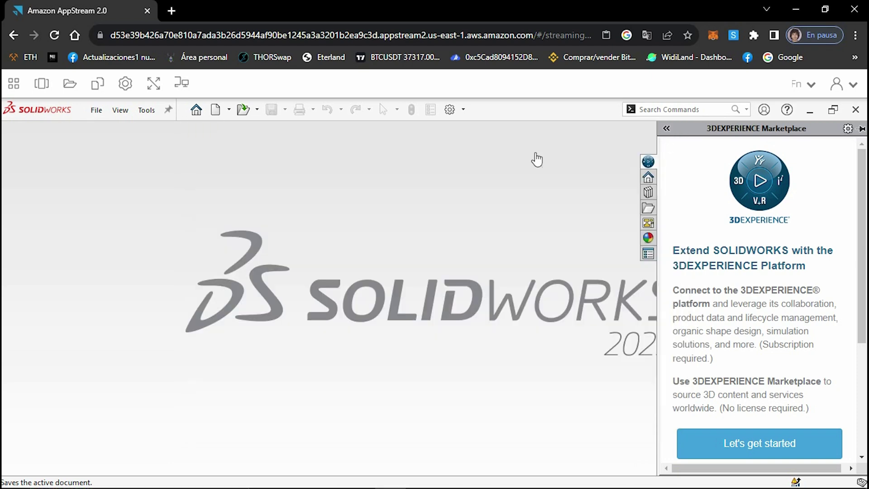
- Open Ejemplo version.SLDPRT from Temporary Files, using a temporary replacement for the missing font
click(243, 113)
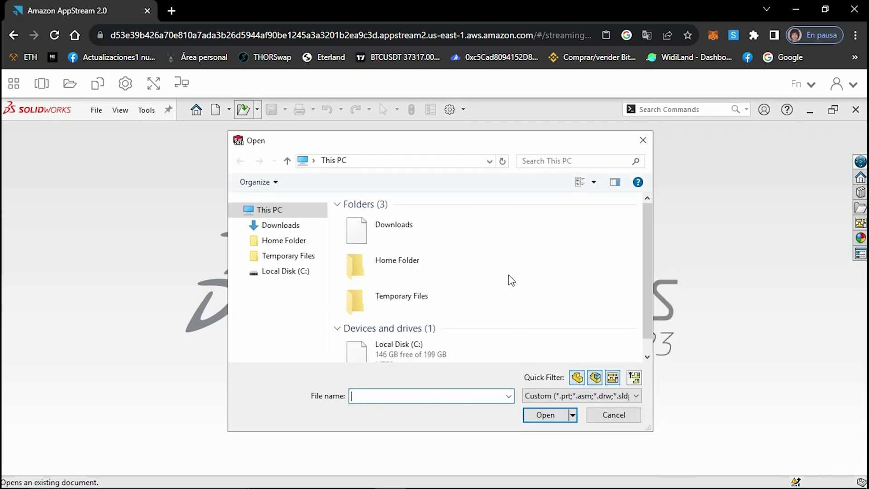
click(417, 302)
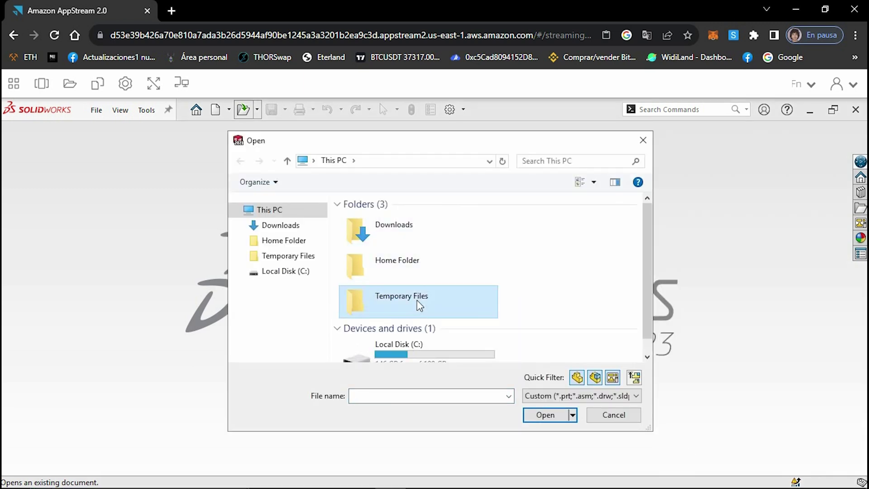
double_click(416, 299)
click(413, 219)
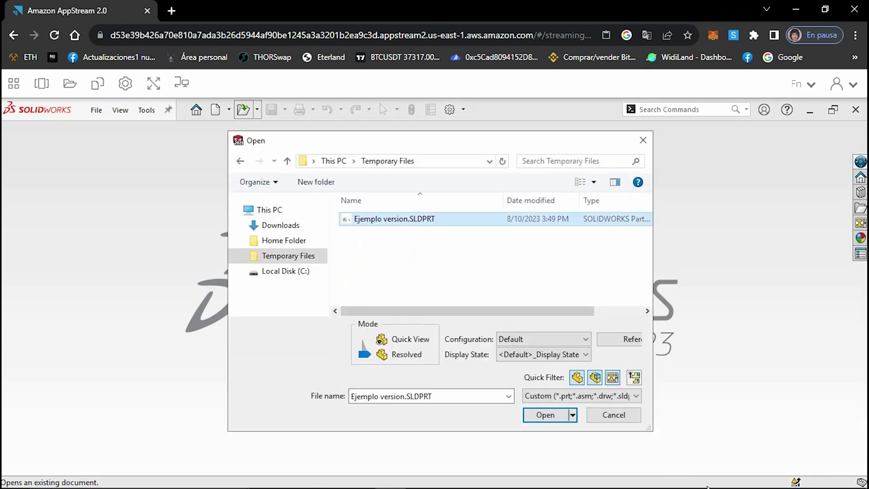
click(545, 414)
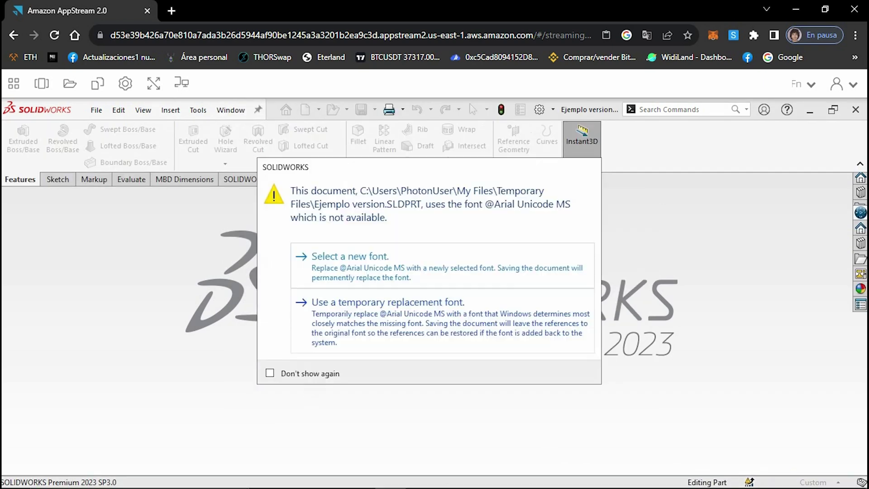
click(357, 303)
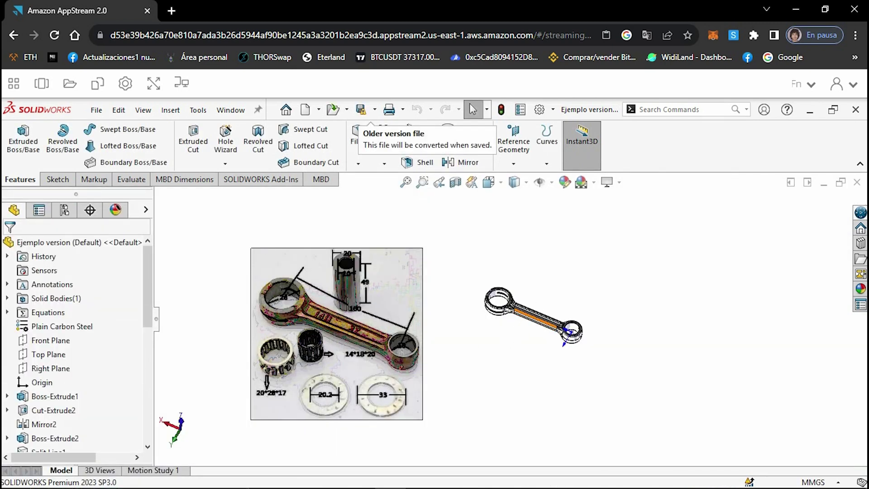
scroll(526, 319, down, 6)
scroll(528, 352, up, 5)
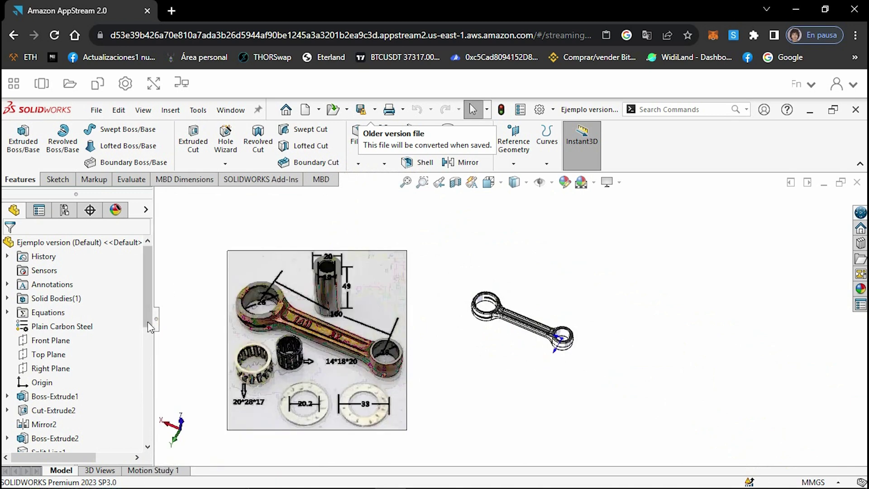
scroll(144, 428, down, 1)
scroll(144, 427, down, 5)
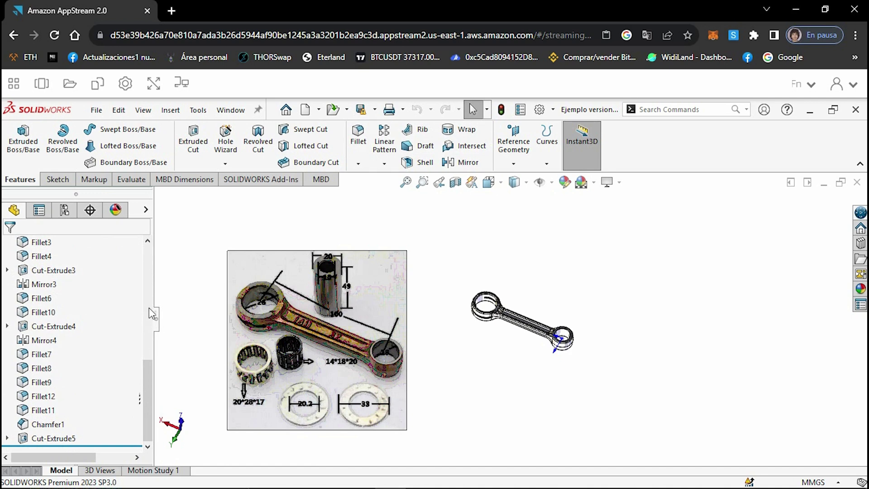
drag(142, 419, 156, 219)
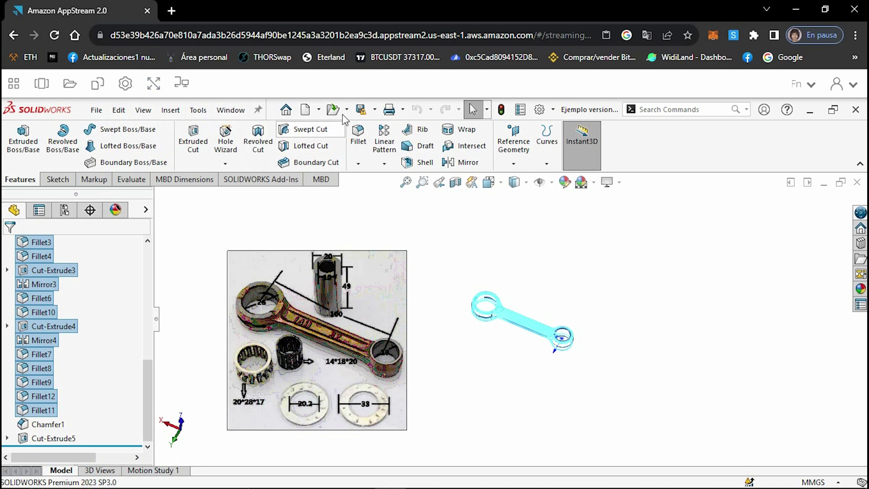
- Save the part as Ejemplo version.IGS in IGES (*.igs) format, exporting all bodies
click(96, 110)
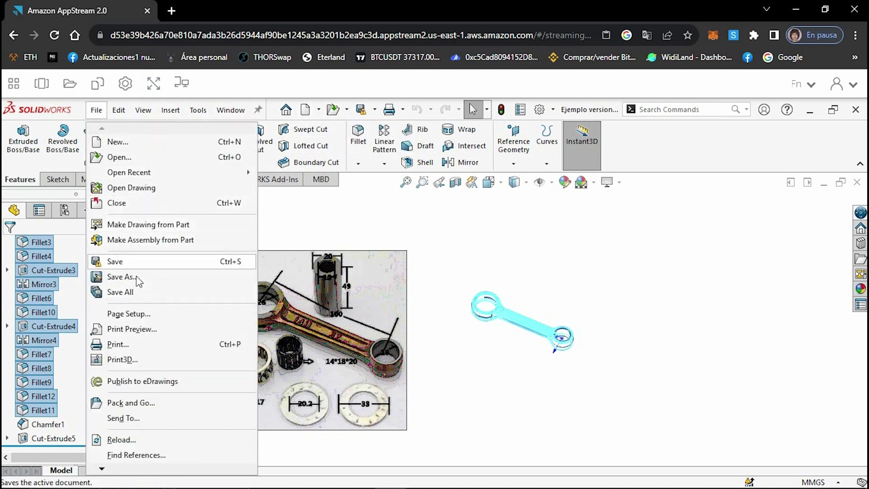
click(131, 262)
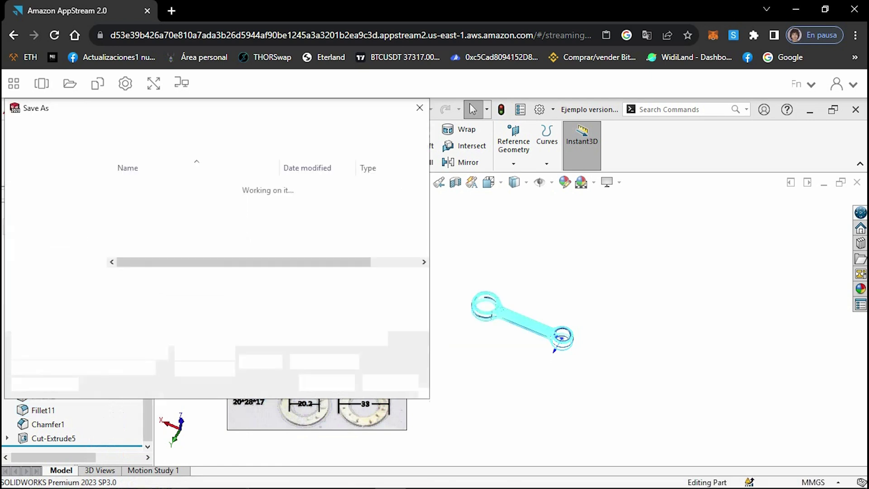
click(210, 298)
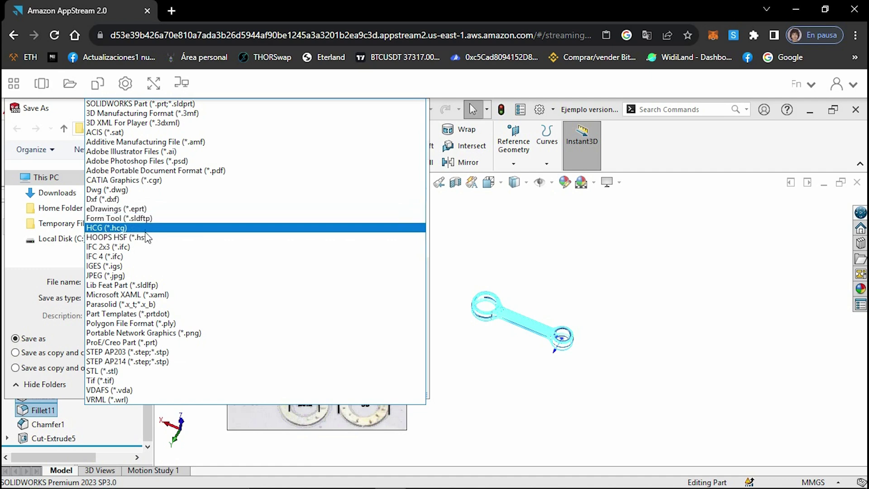
click(143, 266)
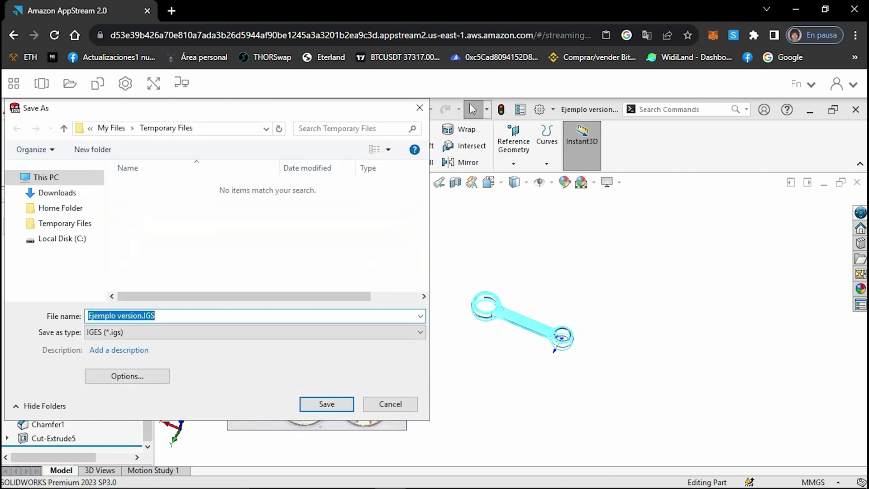
click(312, 407)
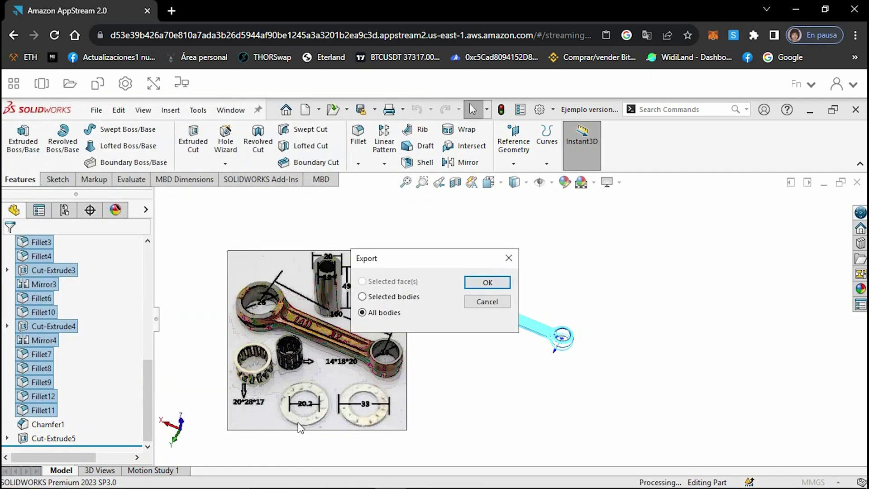
click(482, 286)
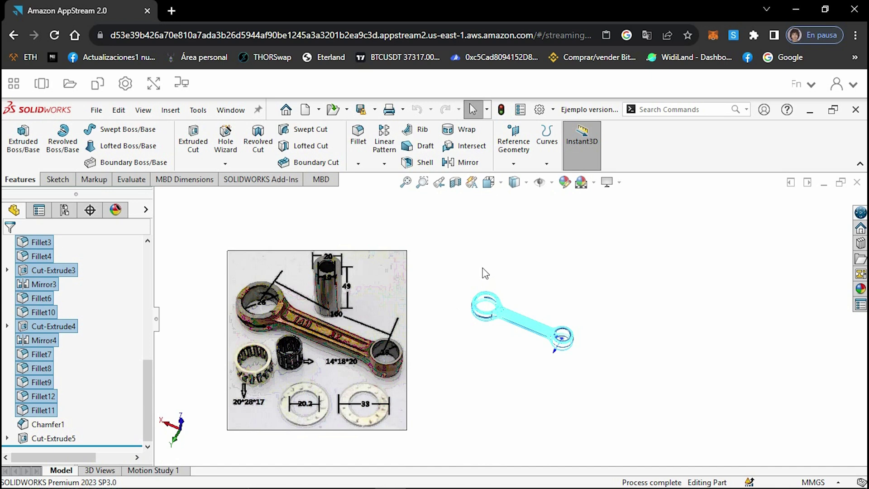
click(804, 9)
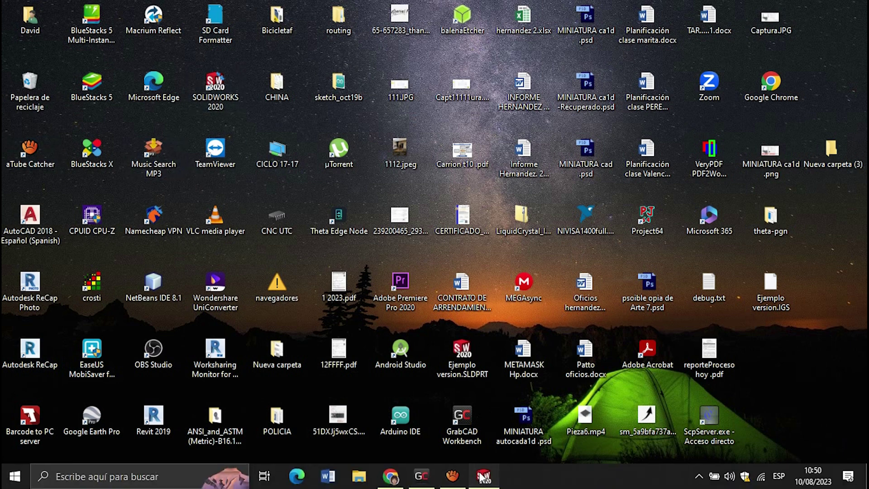
click(483, 475)
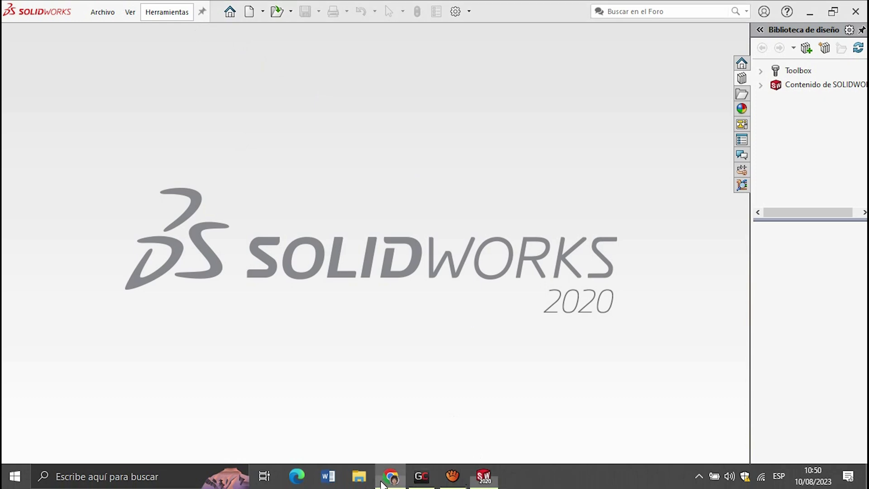
click(390, 481)
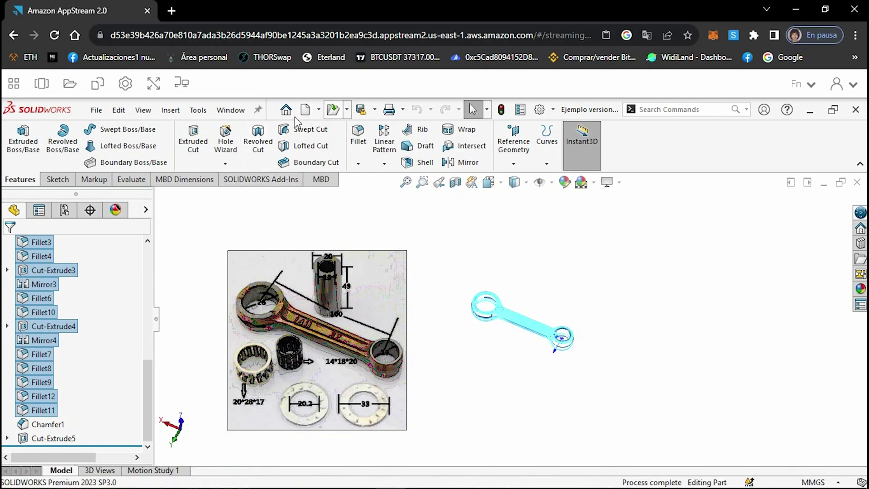
- Download Ejemplo version.IGS from AppStream's Temporary Files and confirm it in Chrome's recent downloads
click(70, 83)
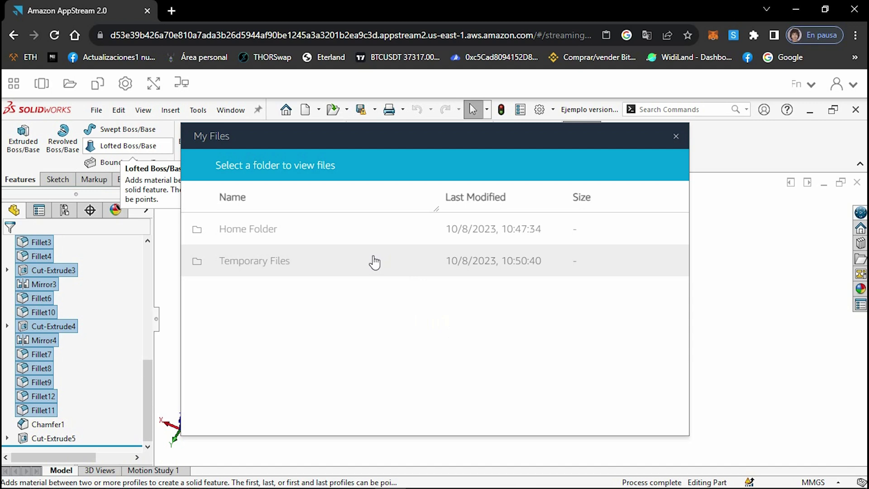
double_click(218, 266)
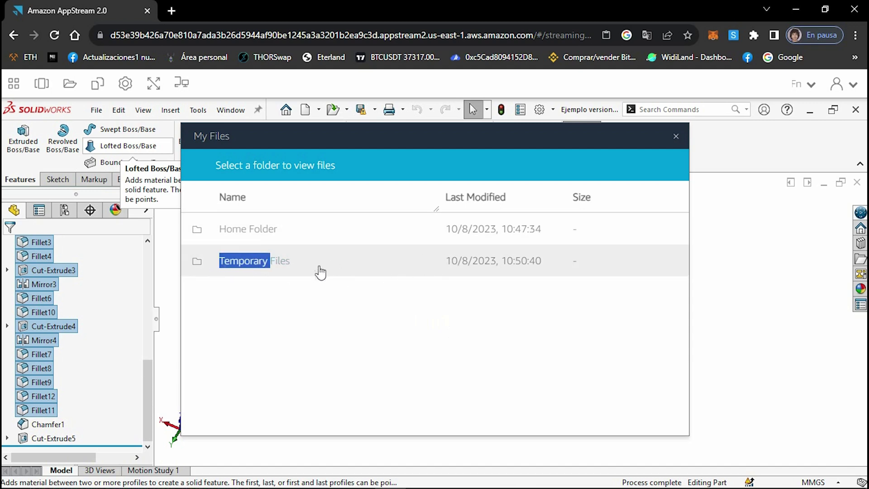
click(339, 271)
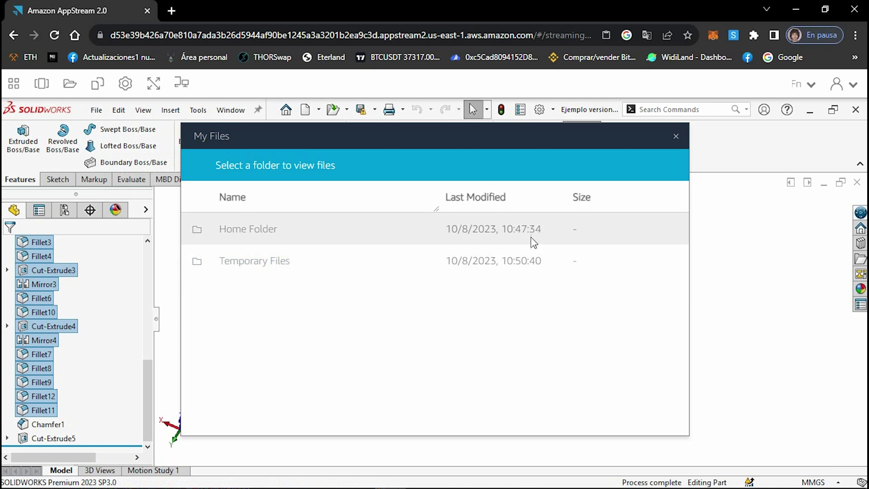
click(277, 267)
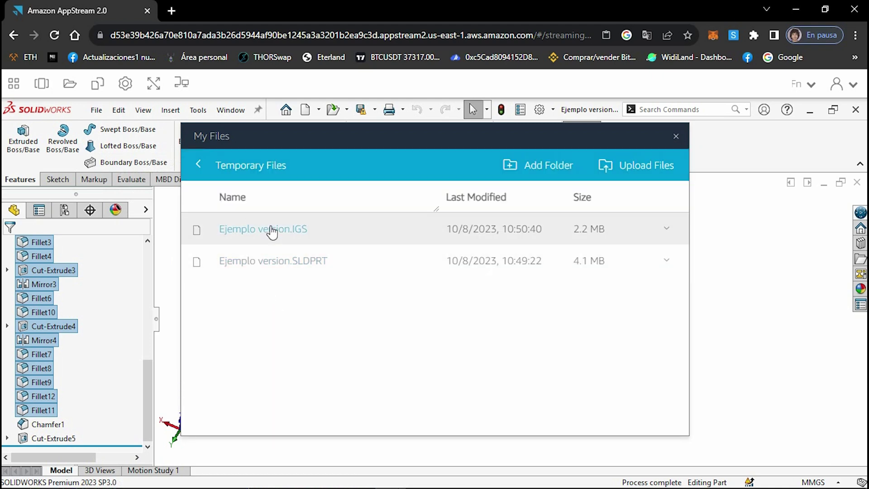
click(269, 234)
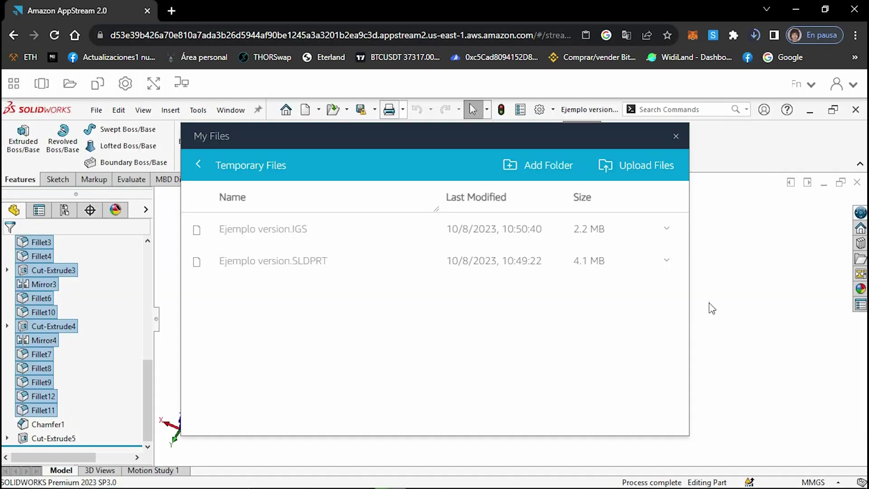
click(667, 230)
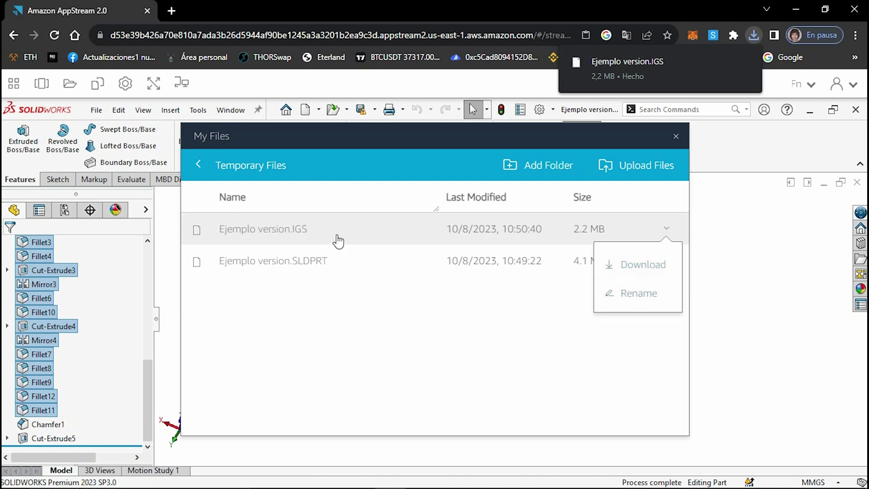
click(753, 40)
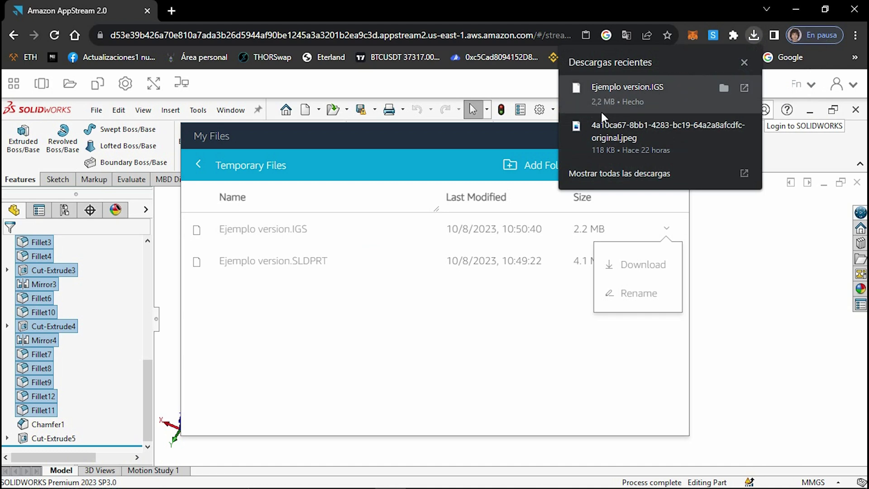
- Show Ejemplo version.IGS in the Downloads folder, then bring local SOLIDWORKS 2020 to the front
click(724, 88)
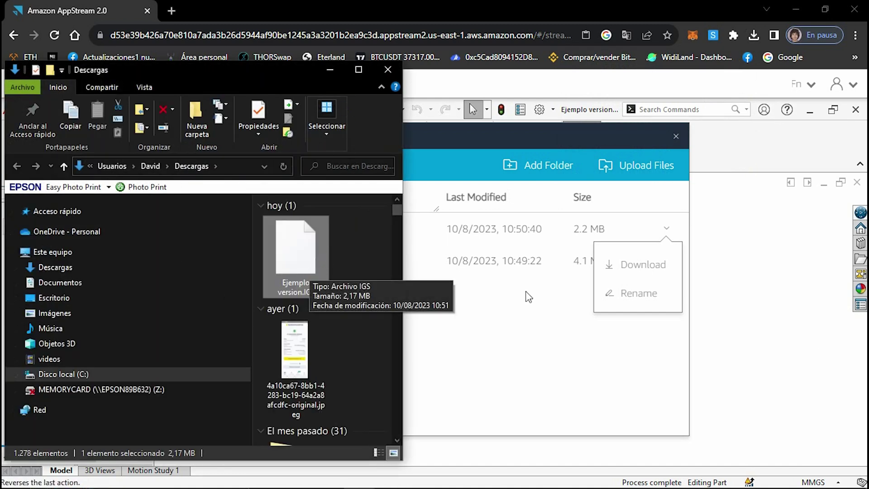
click(791, 22)
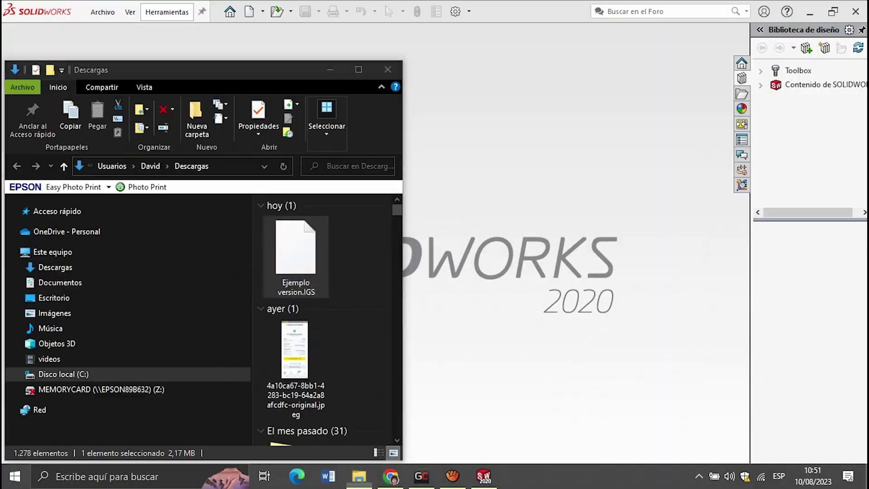
click(856, 483)
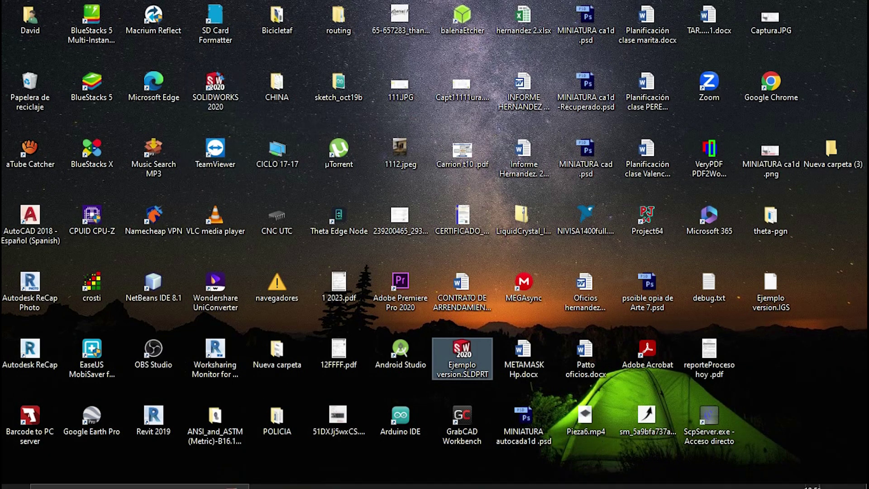
click(497, 484)
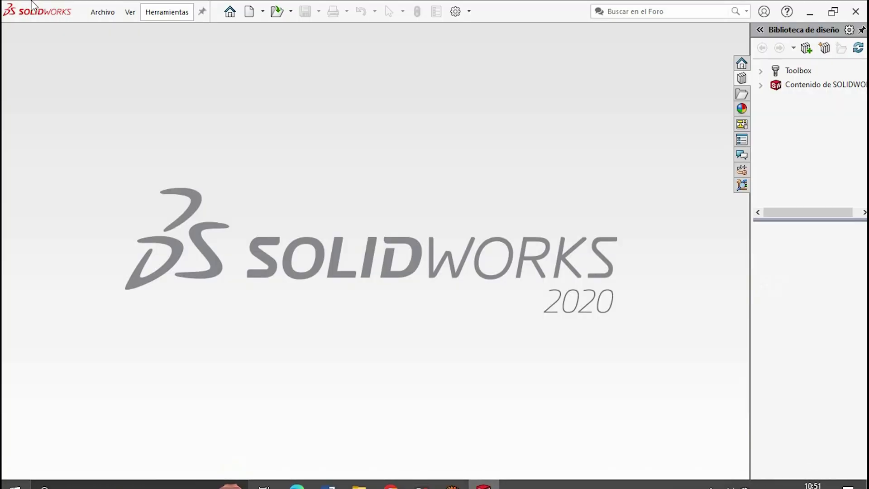
click(285, 12)
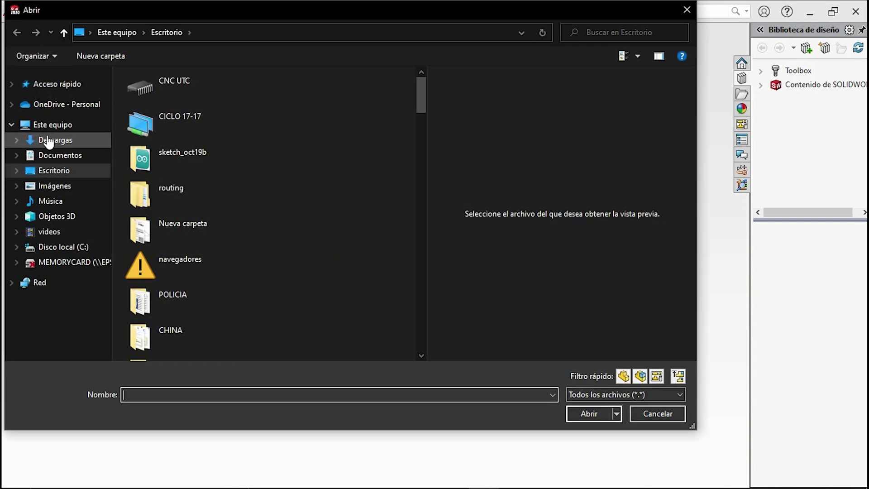
- Open Ejemplo version.IGS from Descargas and run import diagnostics on it
click(49, 140)
click(164, 118)
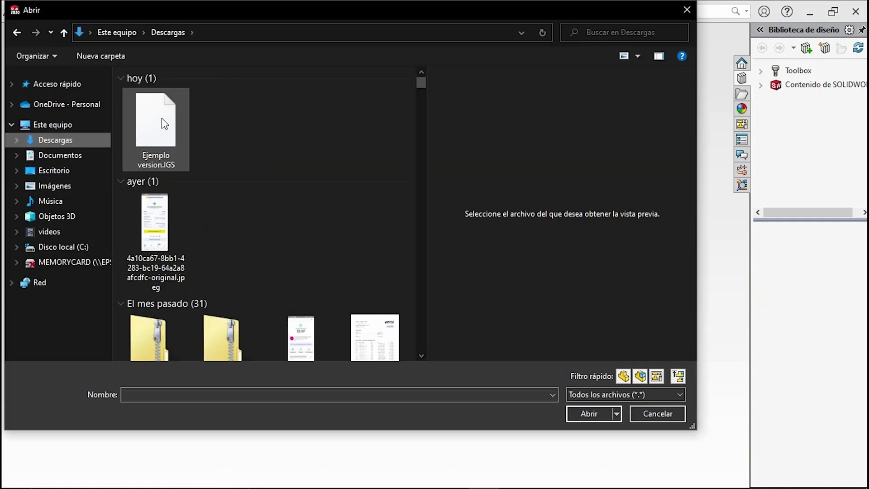
click(571, 438)
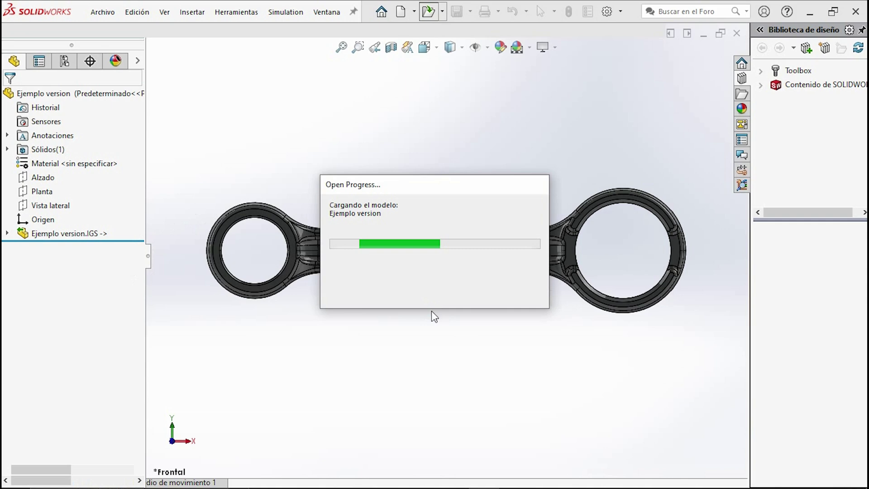
click(465, 251)
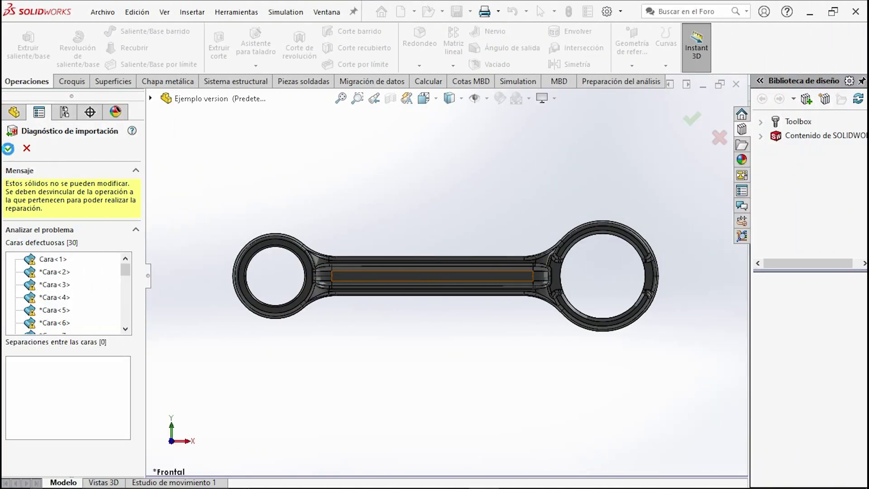
- Close the import diagnosis without repairing and select an edge along the rod's bar
click(9, 146)
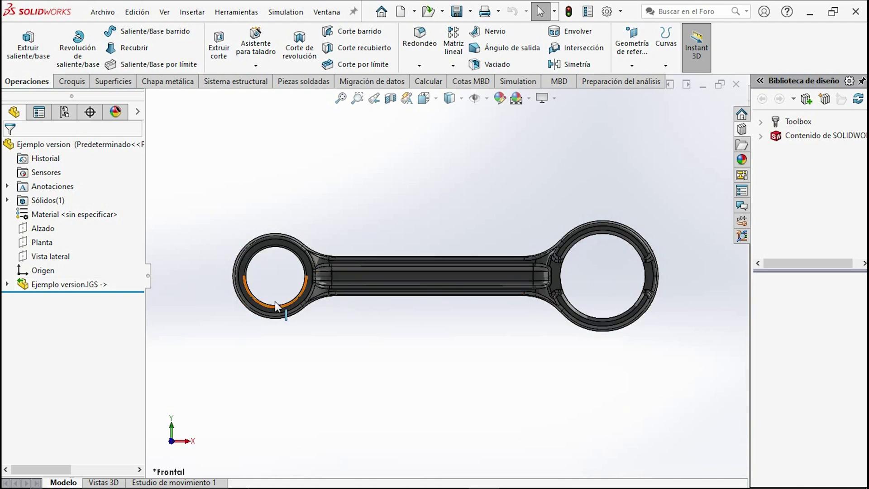
click(350, 294)
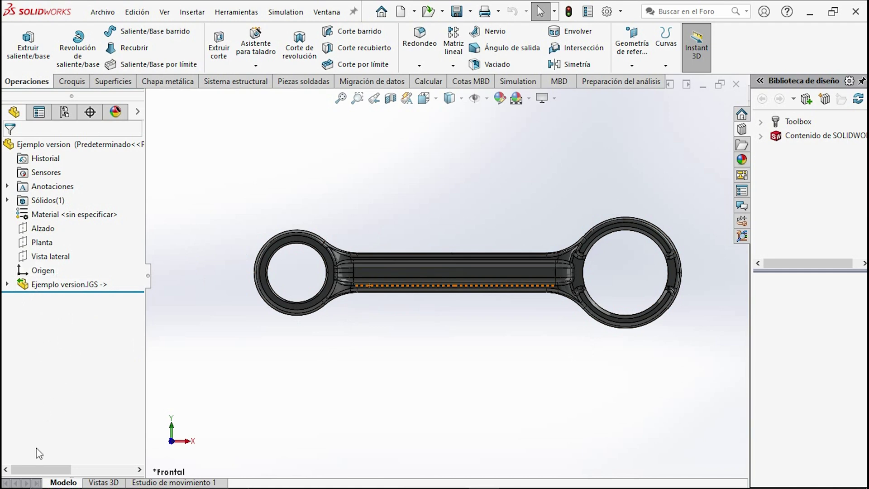
click(619, 12)
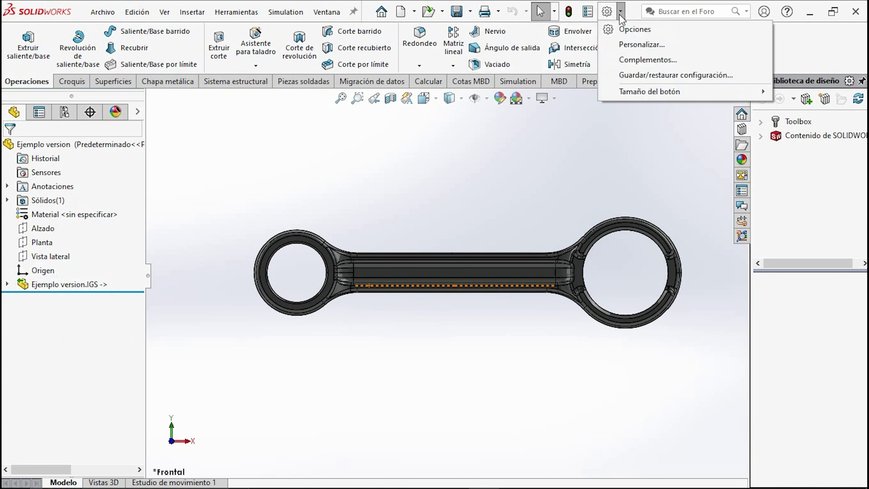
- Confirm FeatureWorks is checked in the Complementos add-ins list and accept
click(642, 59)
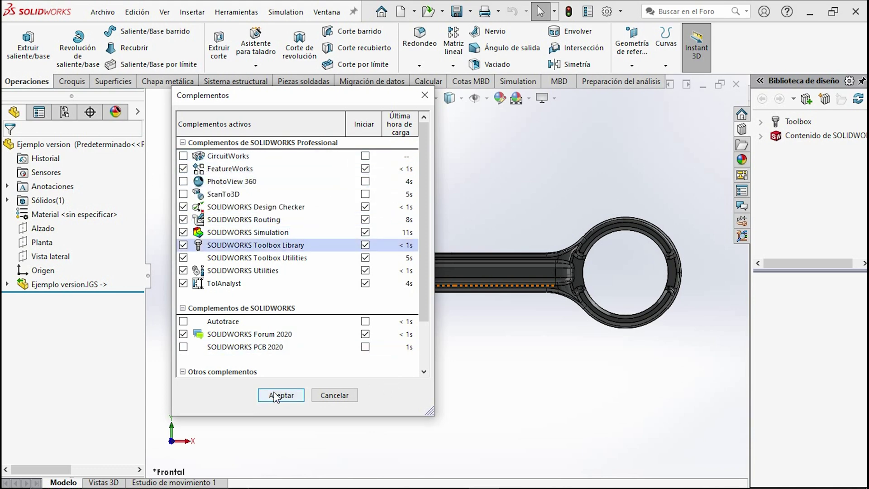
click(291, 393)
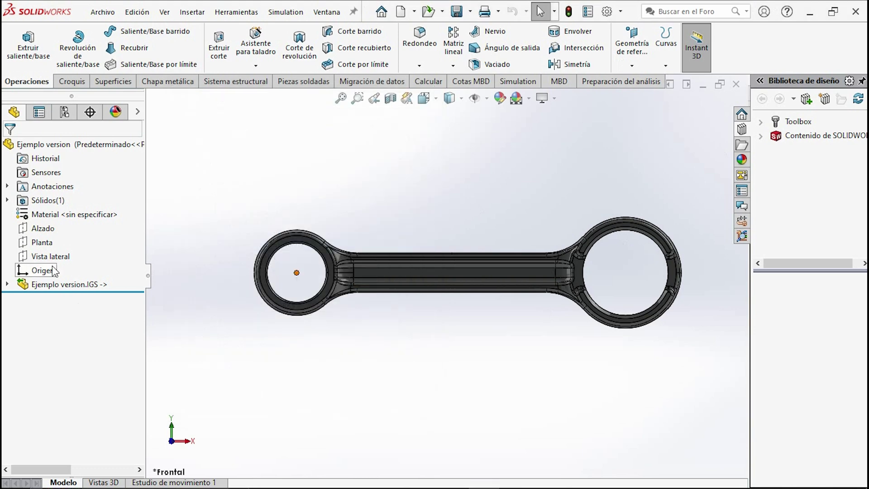
click(51, 290)
- Dissolve the Ejemplo version.IGS feature, breaking its link so it becomes Sólido importado1
right_click(56, 288)
click(139, 98)
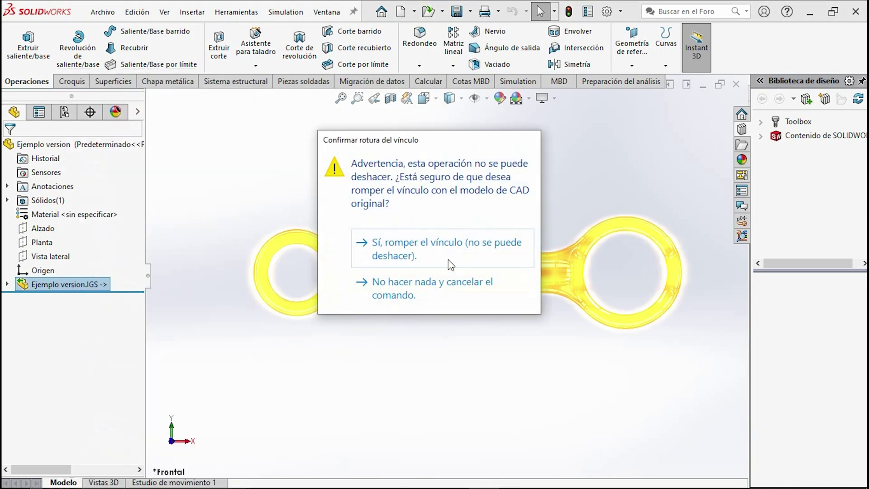
click(460, 244)
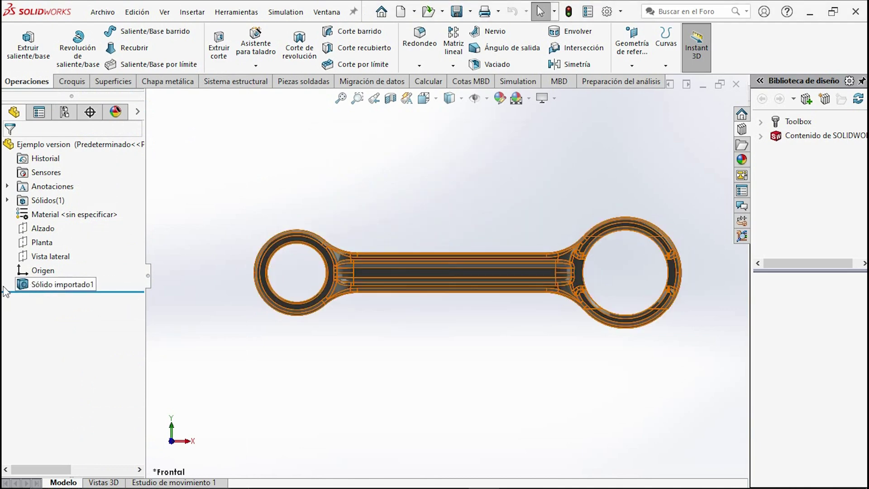
right_click(53, 285)
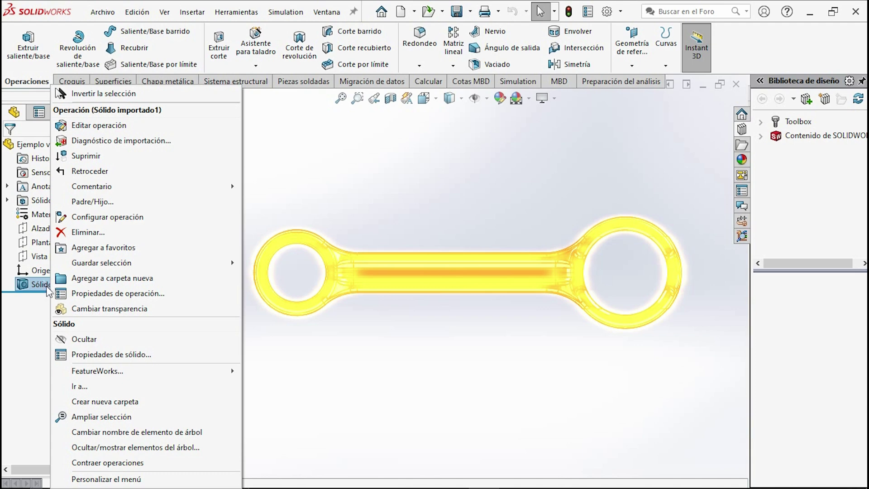
mouse_move(97, 371)
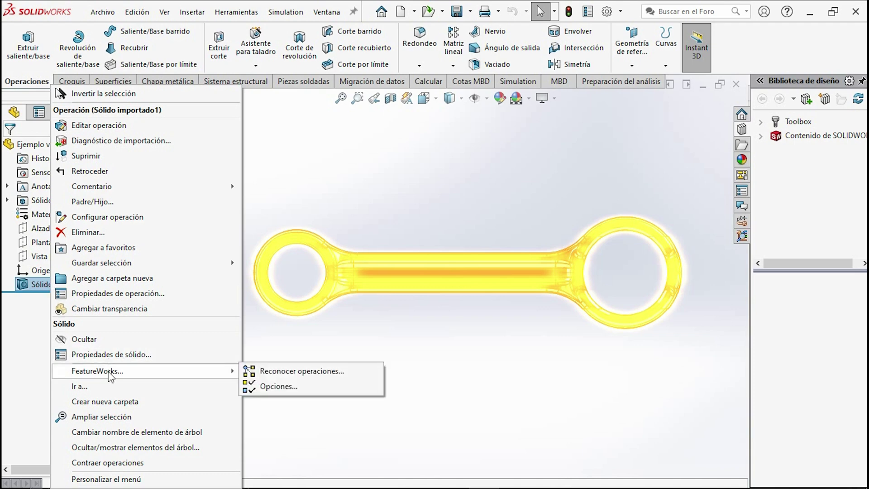
- Run FeatureWorks Reconocer operaciones in Automático mode for standard features
click(290, 372)
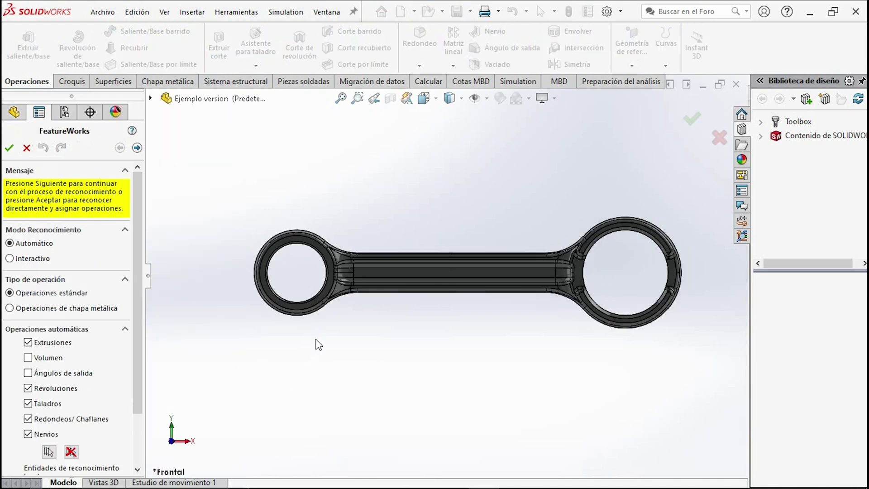
click(9, 147)
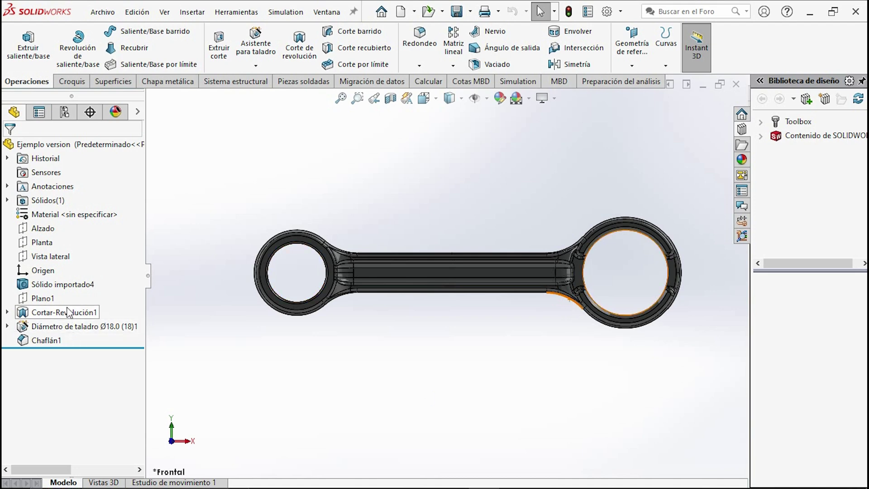
- Inspect Cortar-Revolución1's sketch and the Ø18.0 hole, then show the whole rod in isometric view
click(7, 312)
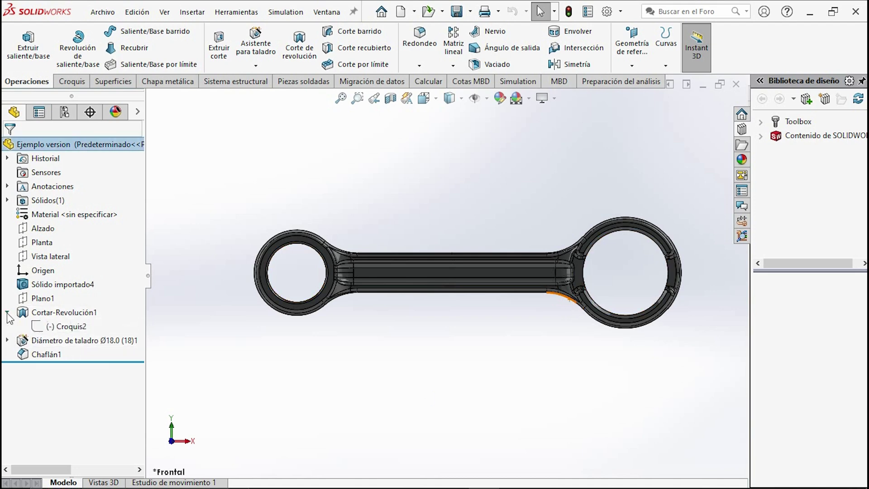
click(69, 312)
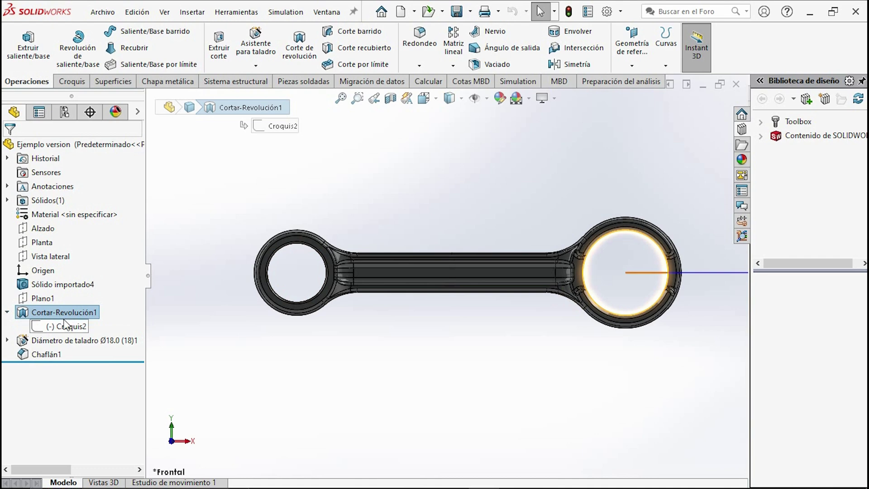
click(71, 340)
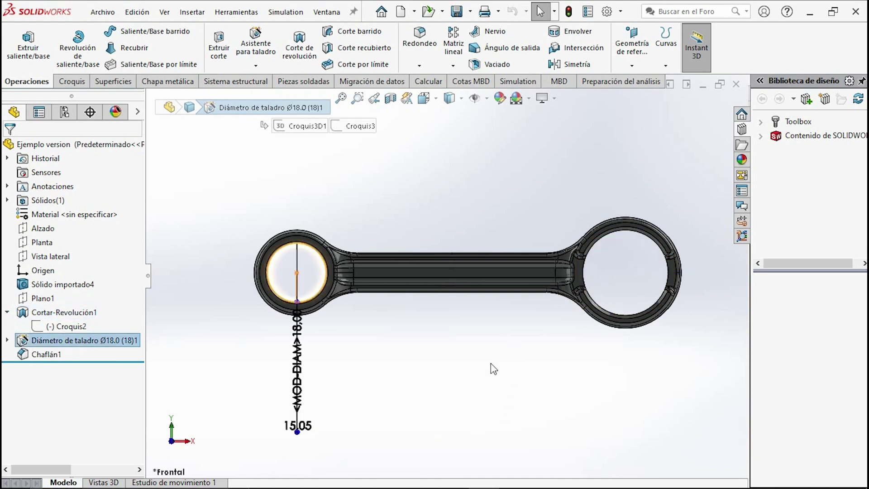
key(z)
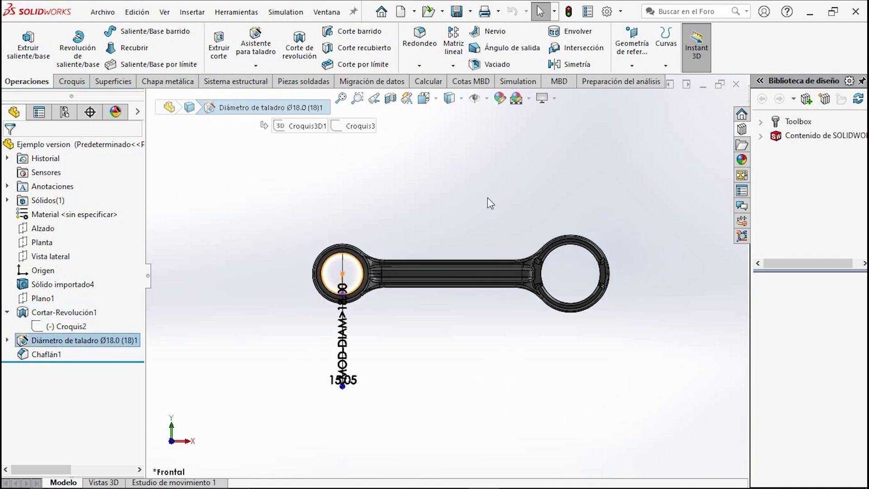
key(ctrl+7)
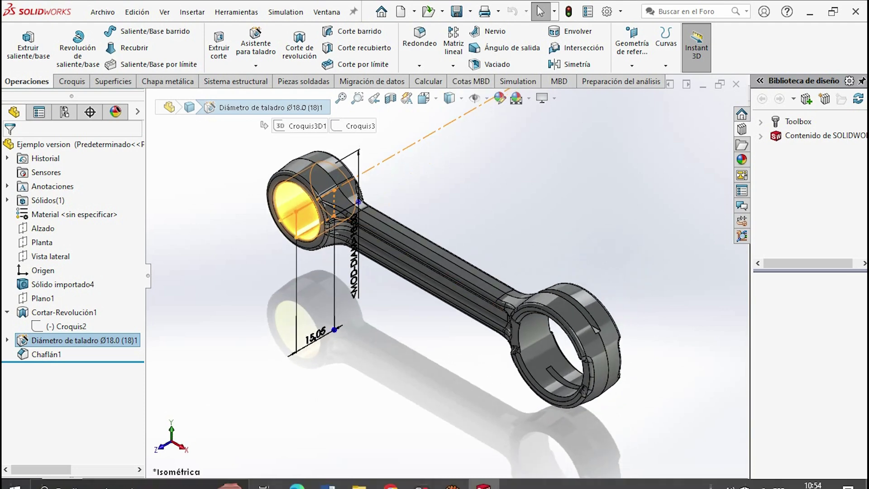